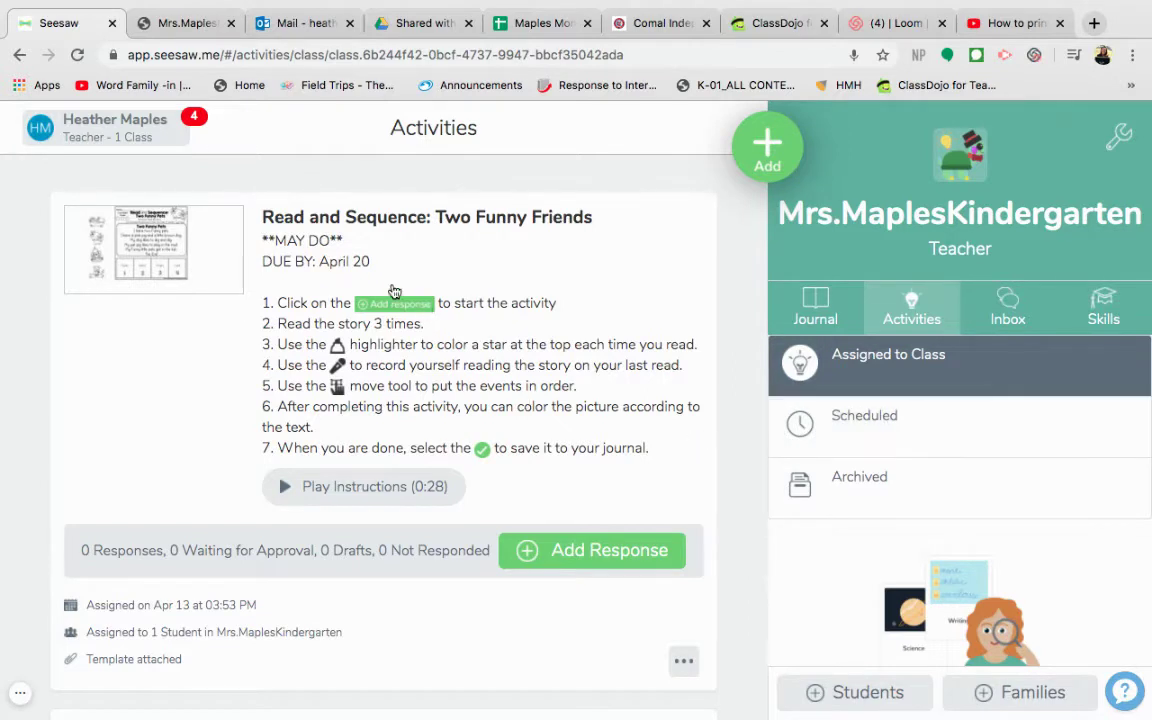
Start a response to the Two Funny Friends activity on behalf of Sample Student
scroll(310, 420, down, 2)
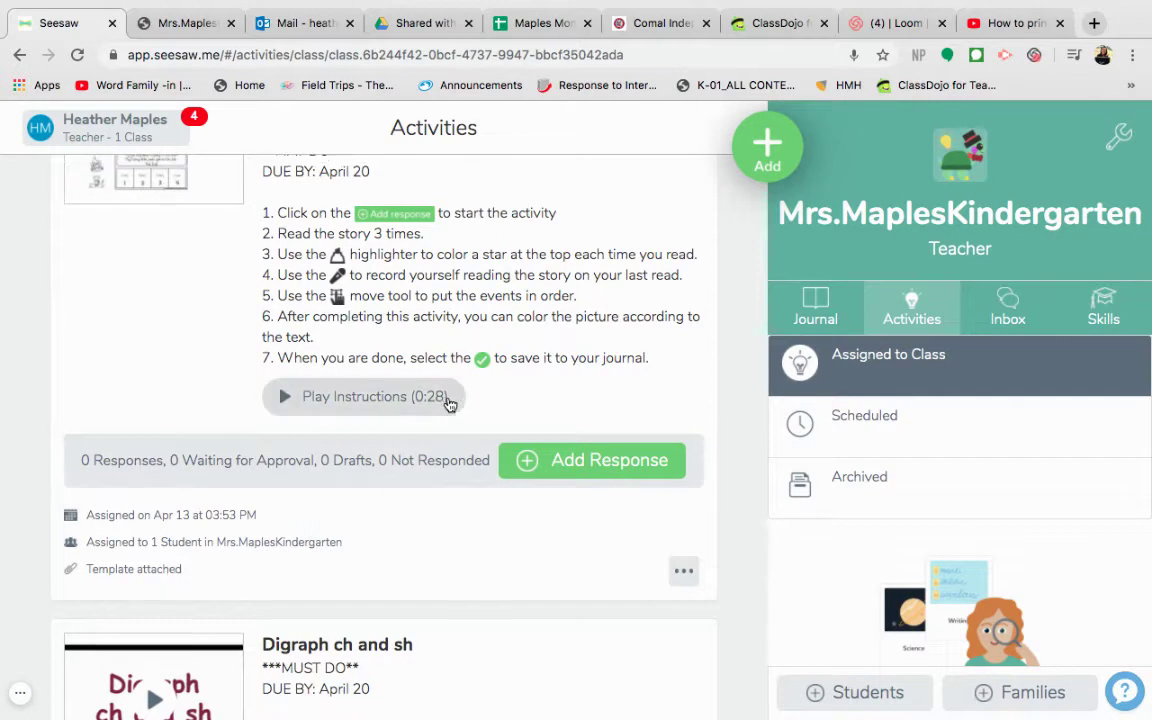
scroll(448, 408, up, 2)
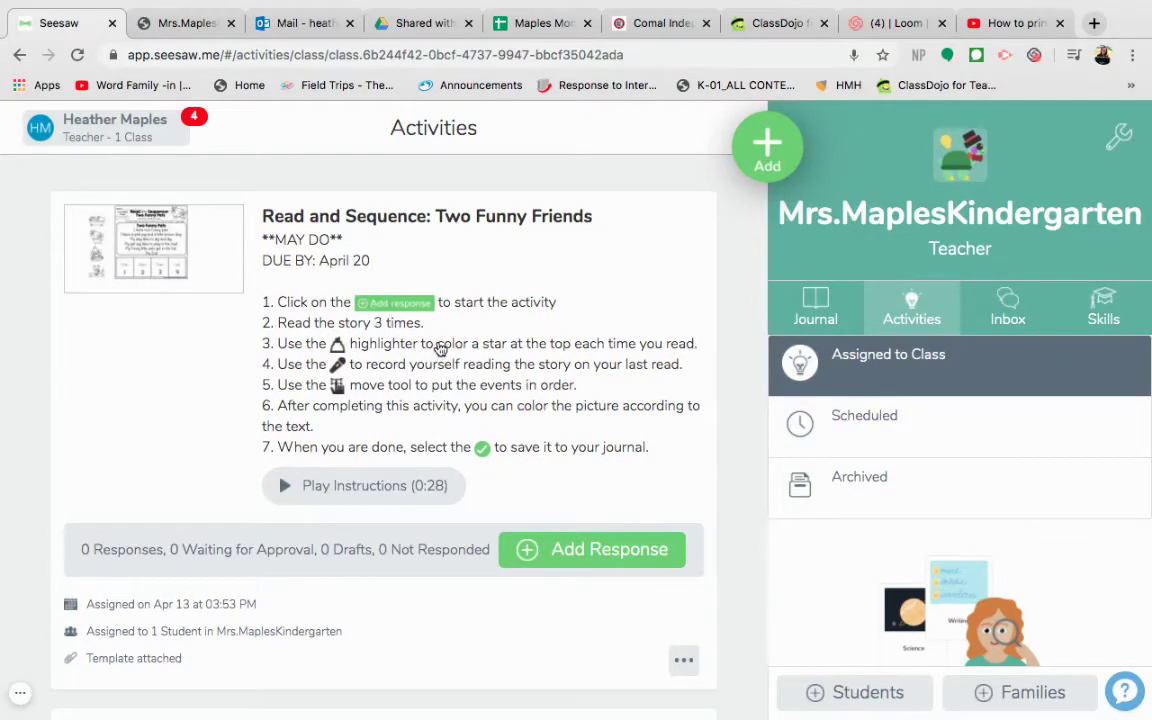
click(560, 559)
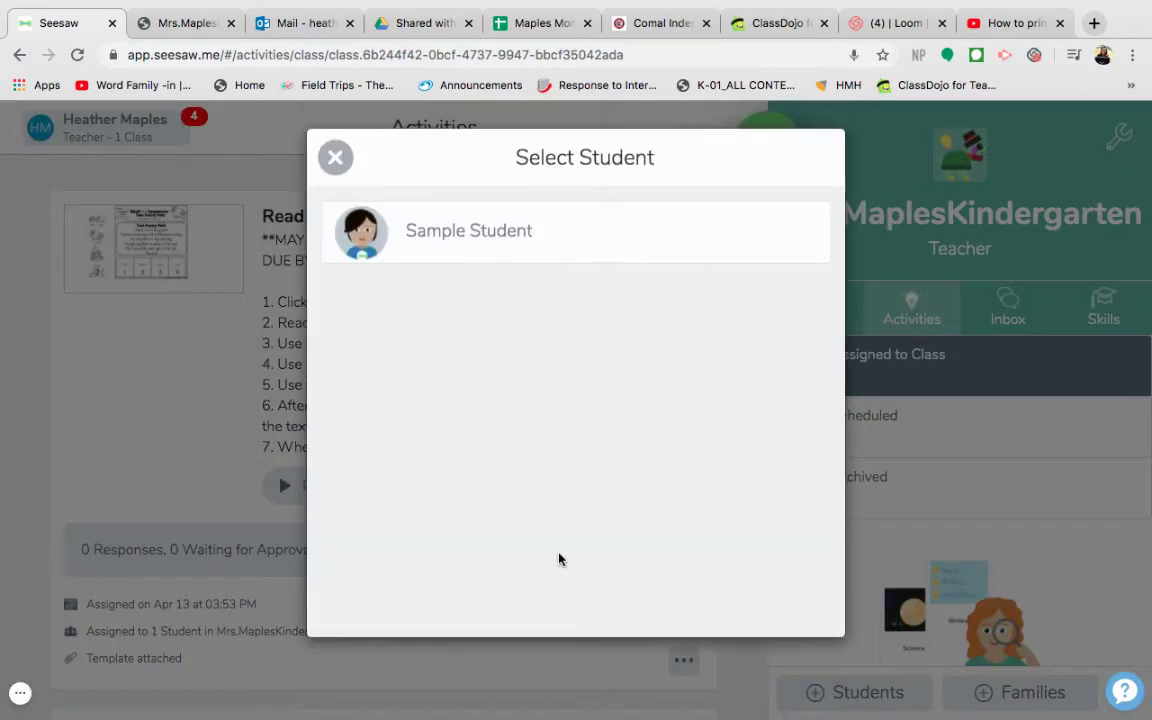
click(483, 231)
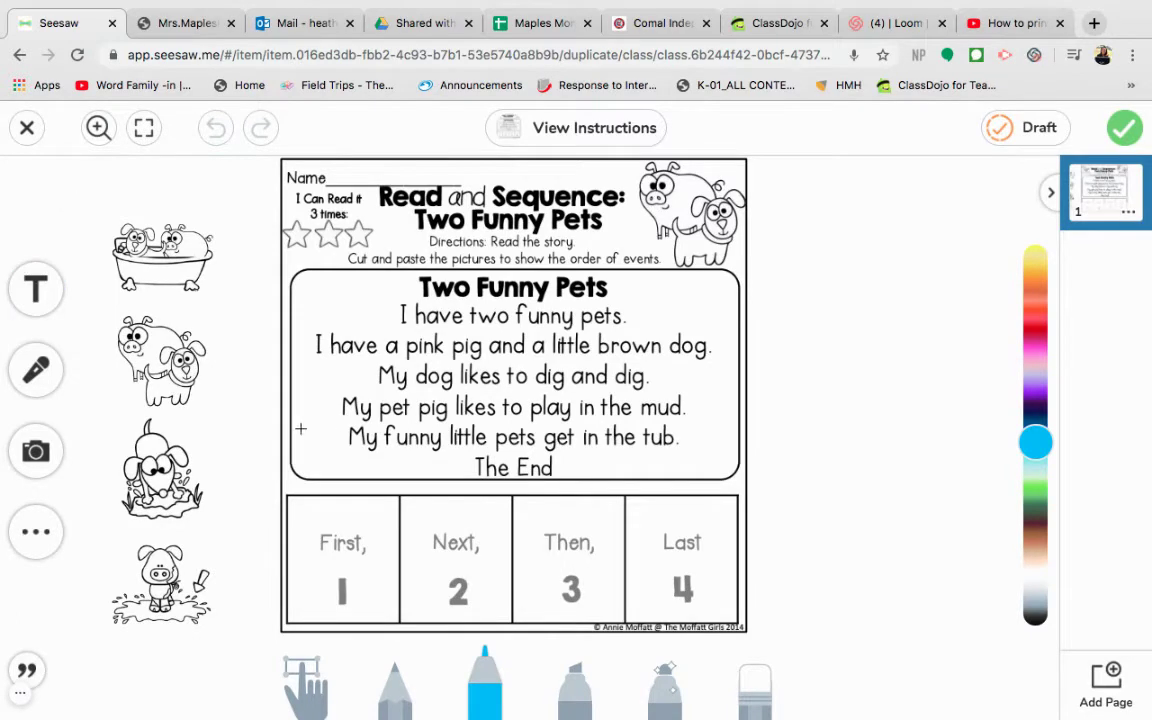
Place a 'Printed' text box right of the worksheet and submit the response
click(38, 290)
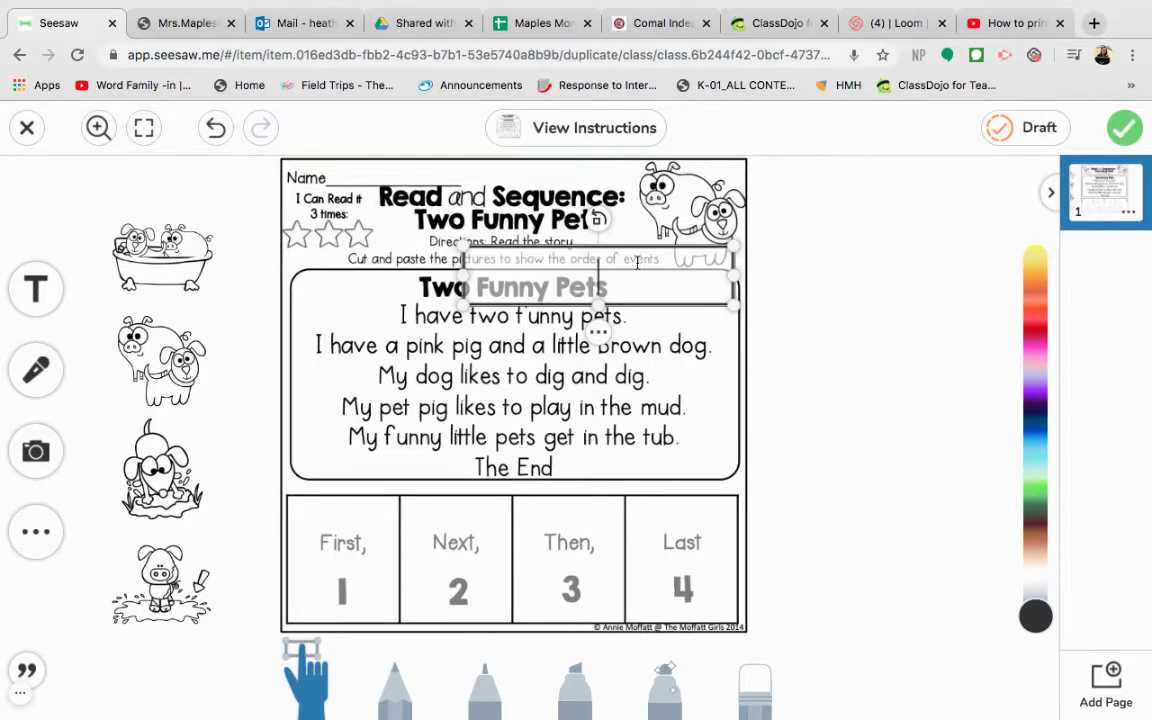
drag(637, 262, 928, 181)
text(Printed)
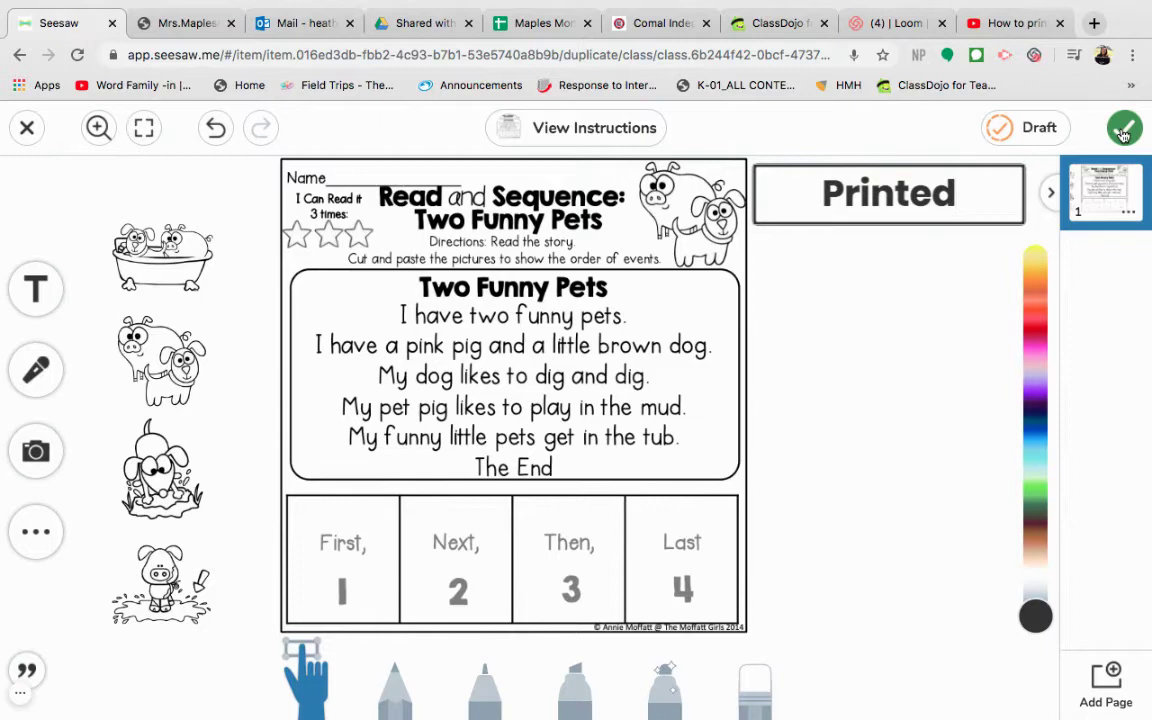
click(1124, 128)
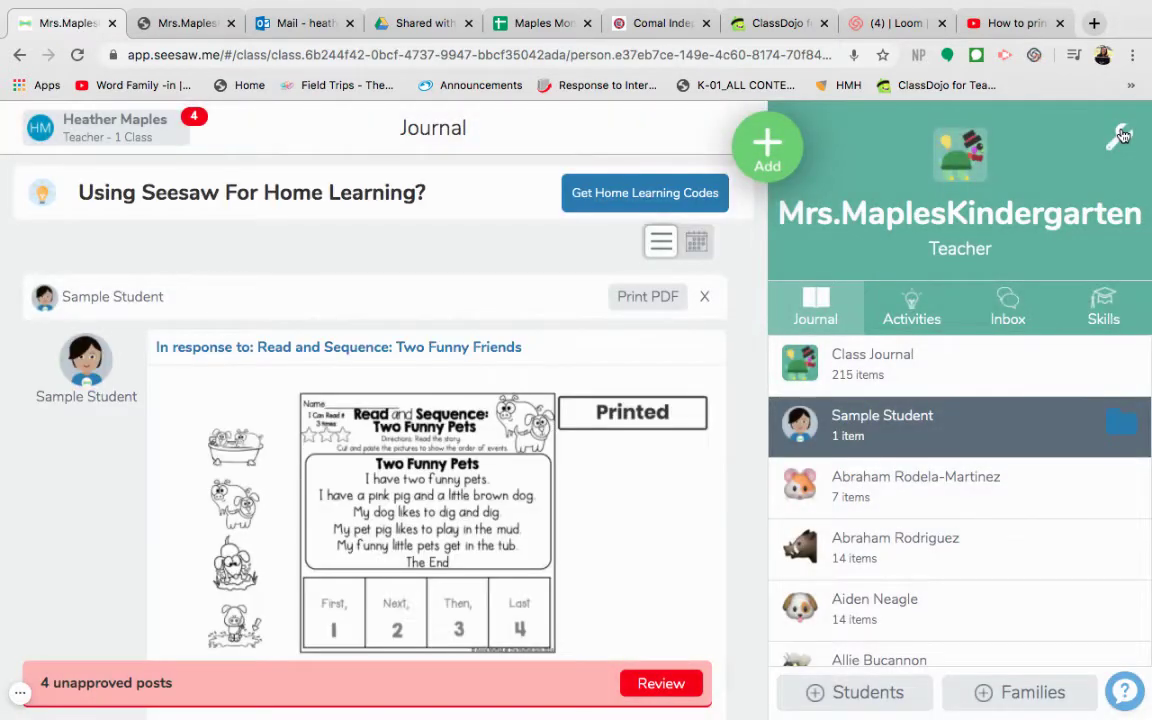
Show Sample Student's journal posts and scroll over the Two Funny Friends response
click(909, 428)
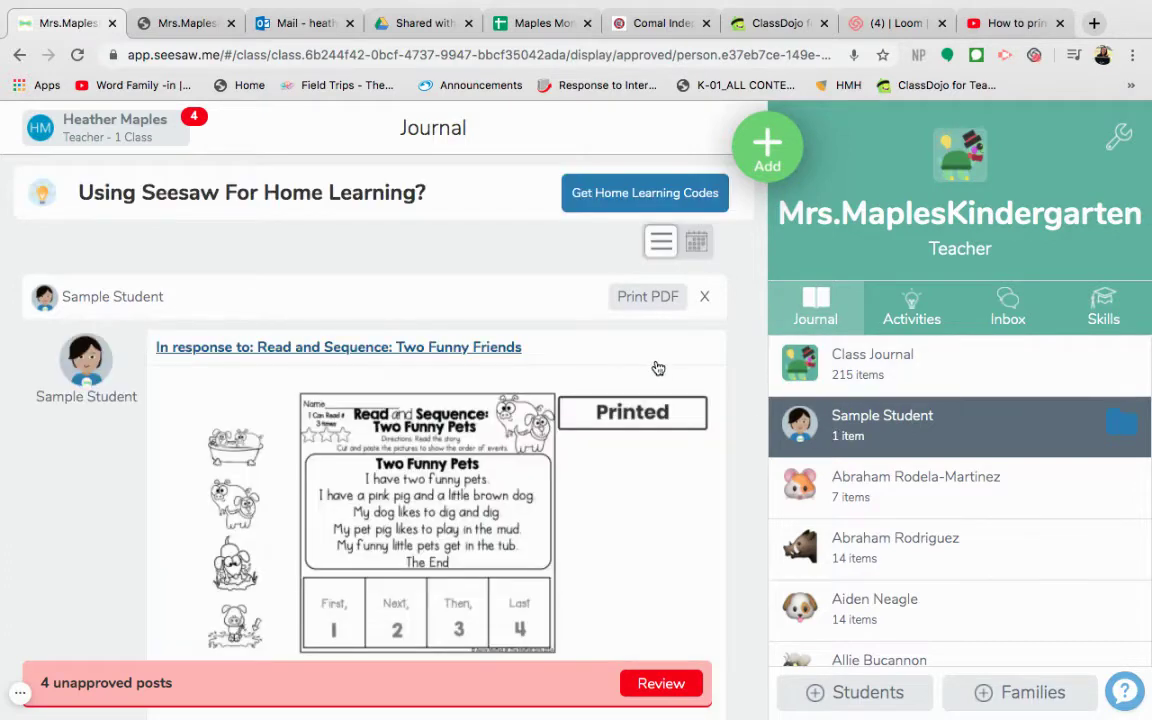
scroll(652, 308, down, 1)
scroll(652, 308, up, 1)
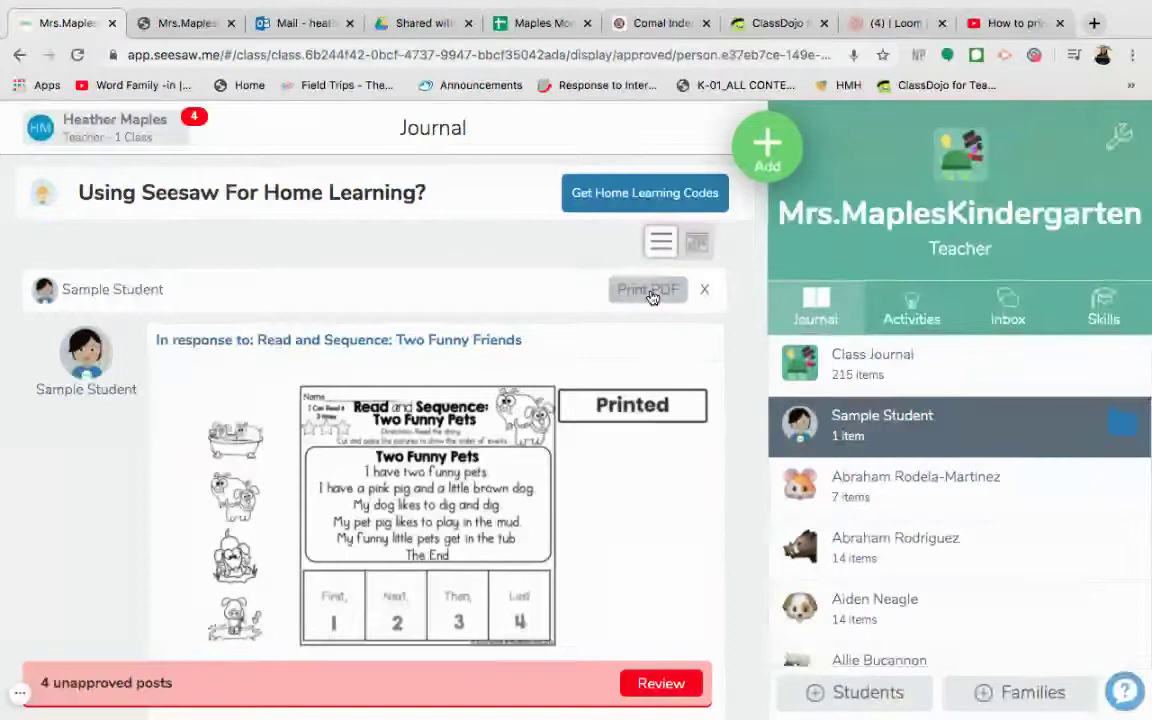
Generate the post's PDF and scroll through its cover page and 'Printed' worksheet page
click(649, 290)
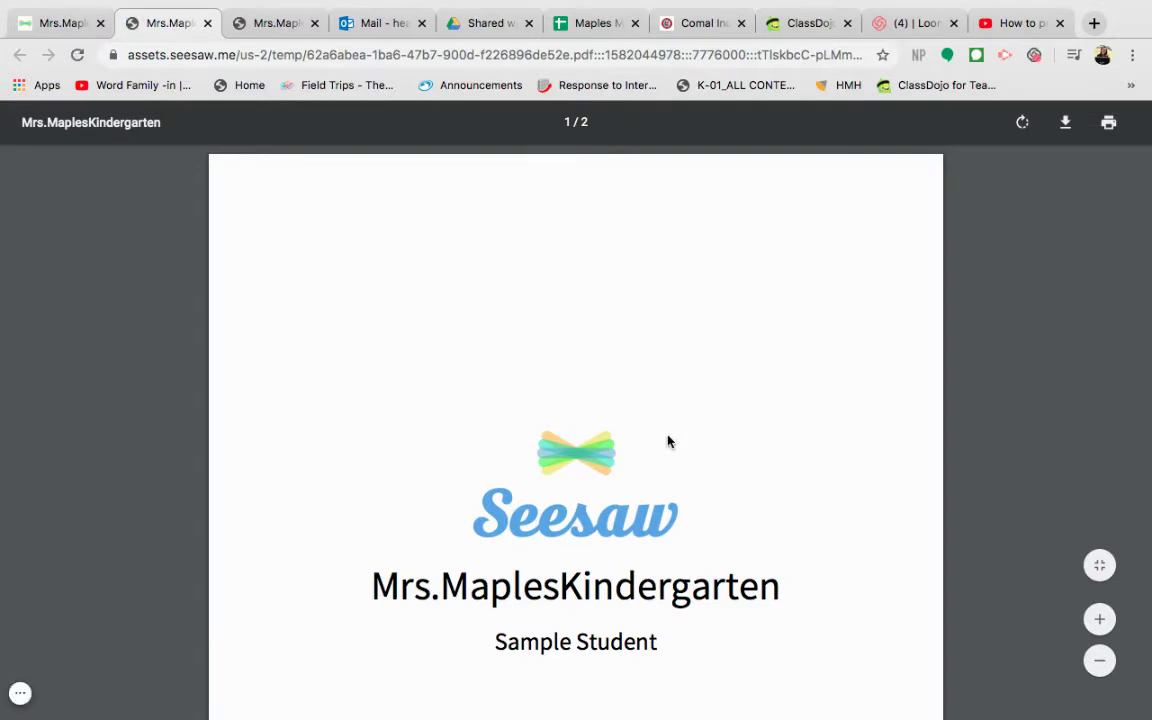
scroll(668, 442, down, 3)
scroll(668, 442, down, 10)
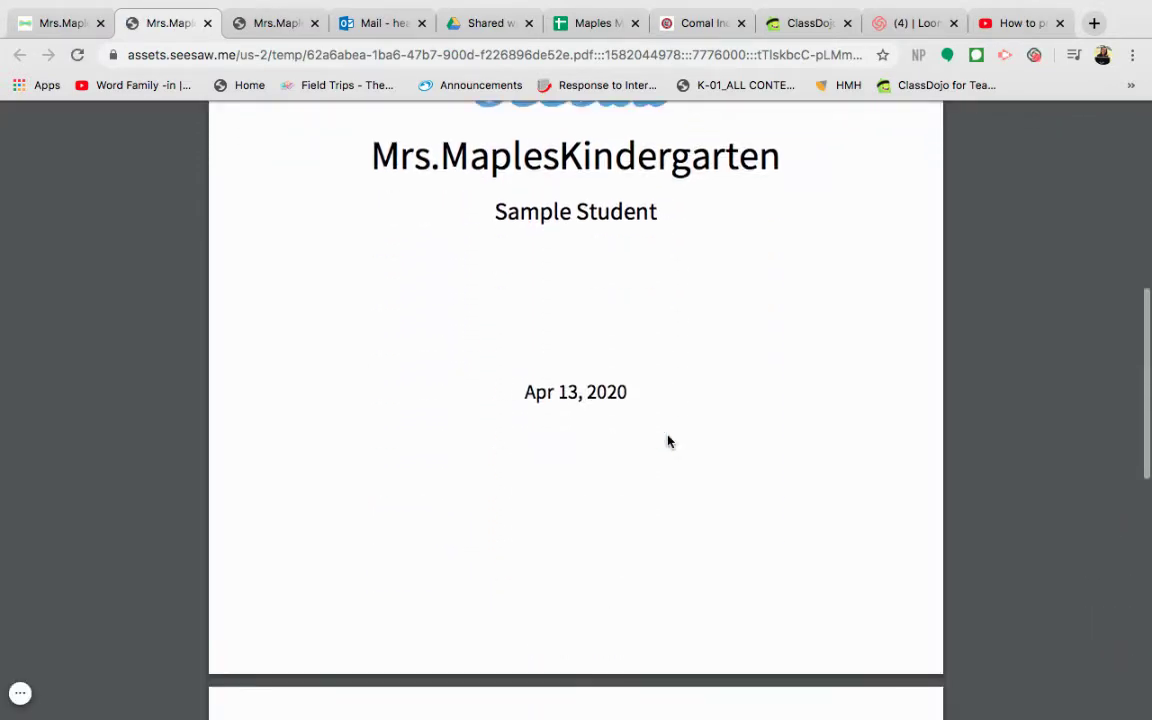
scroll(668, 442, down, 2)
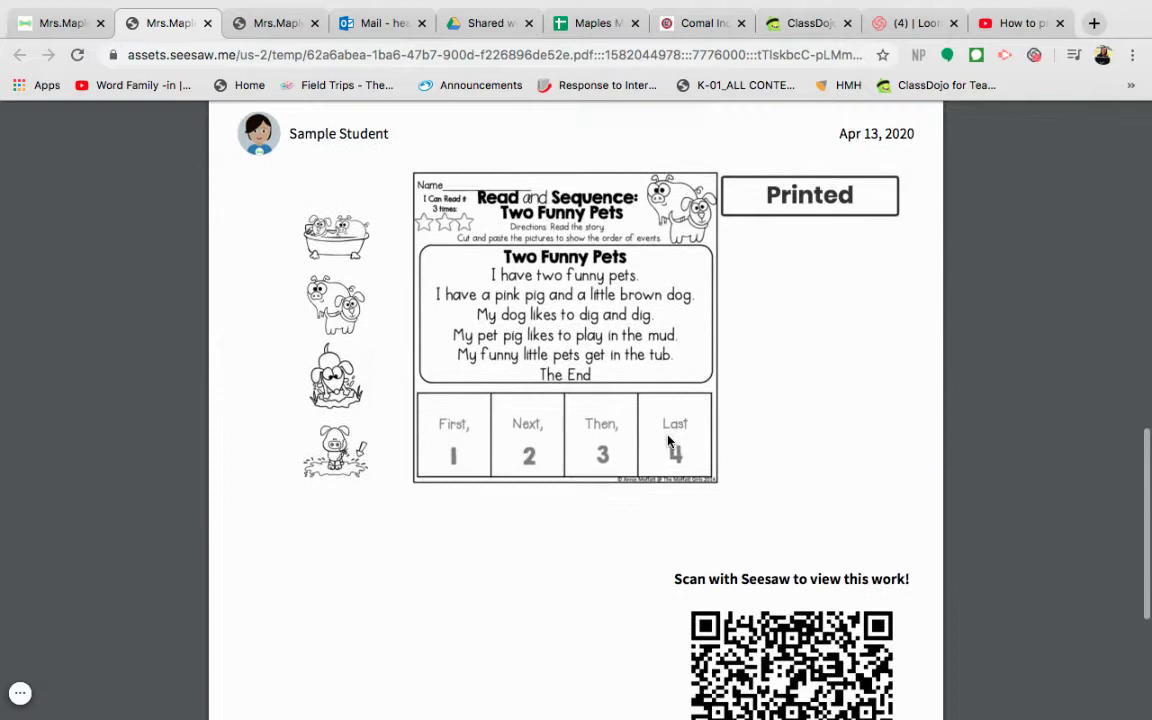
scroll(668, 442, down, 1)
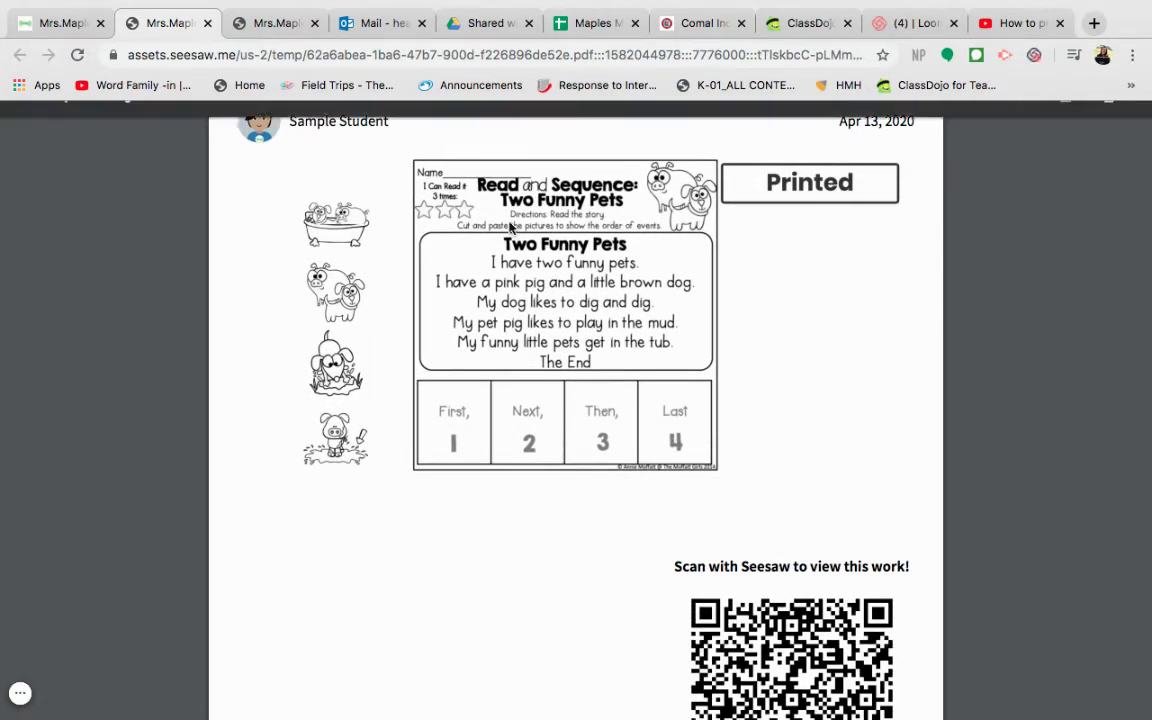
scroll(572, 478, down, 4)
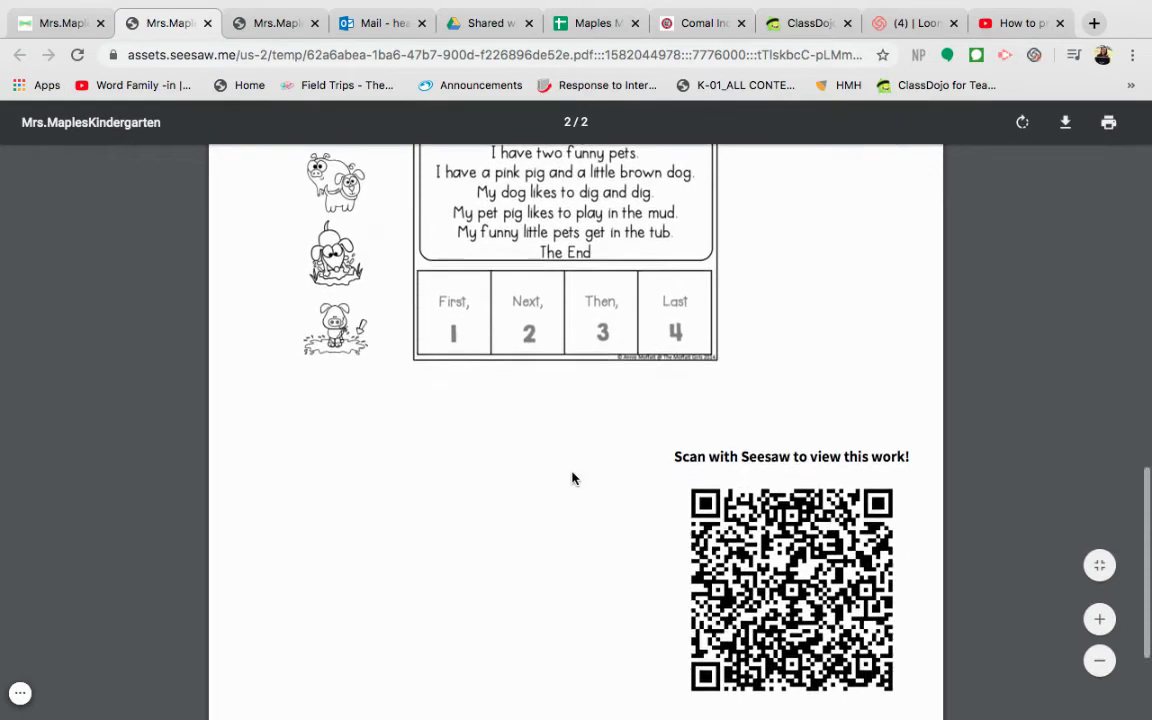
scroll(572, 478, up, 4)
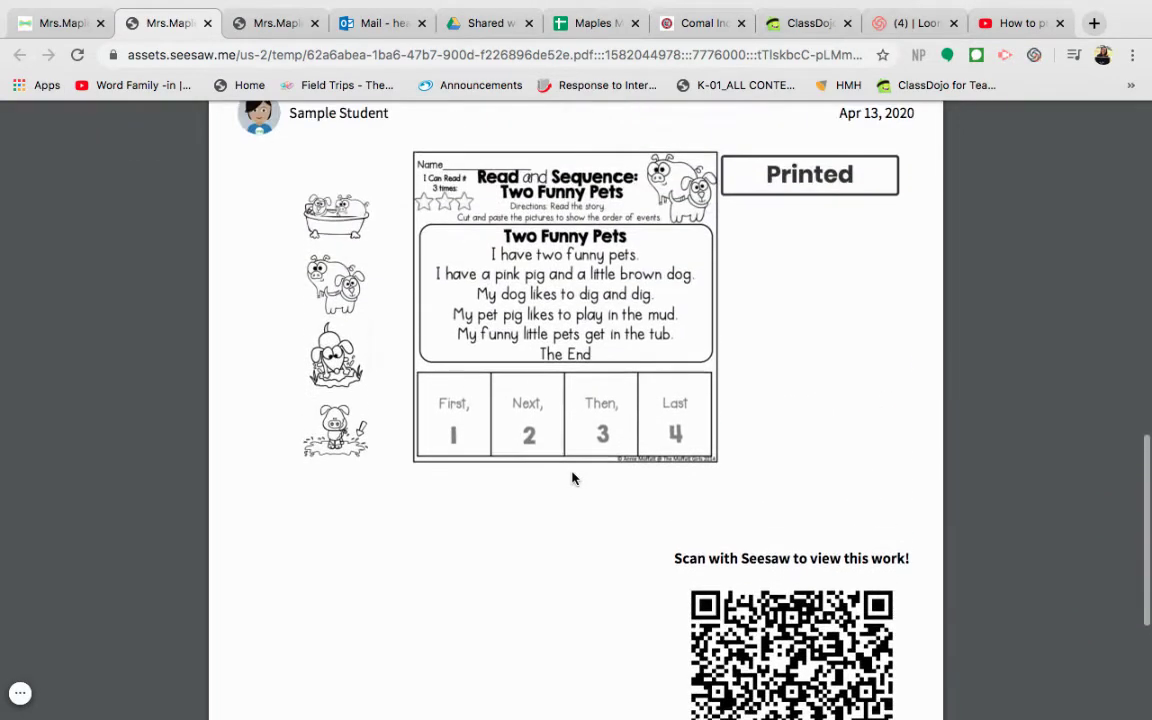
scroll(572, 478, down, 4)
scroll(572, 478, down, 2)
scroll(572, 478, up, 7)
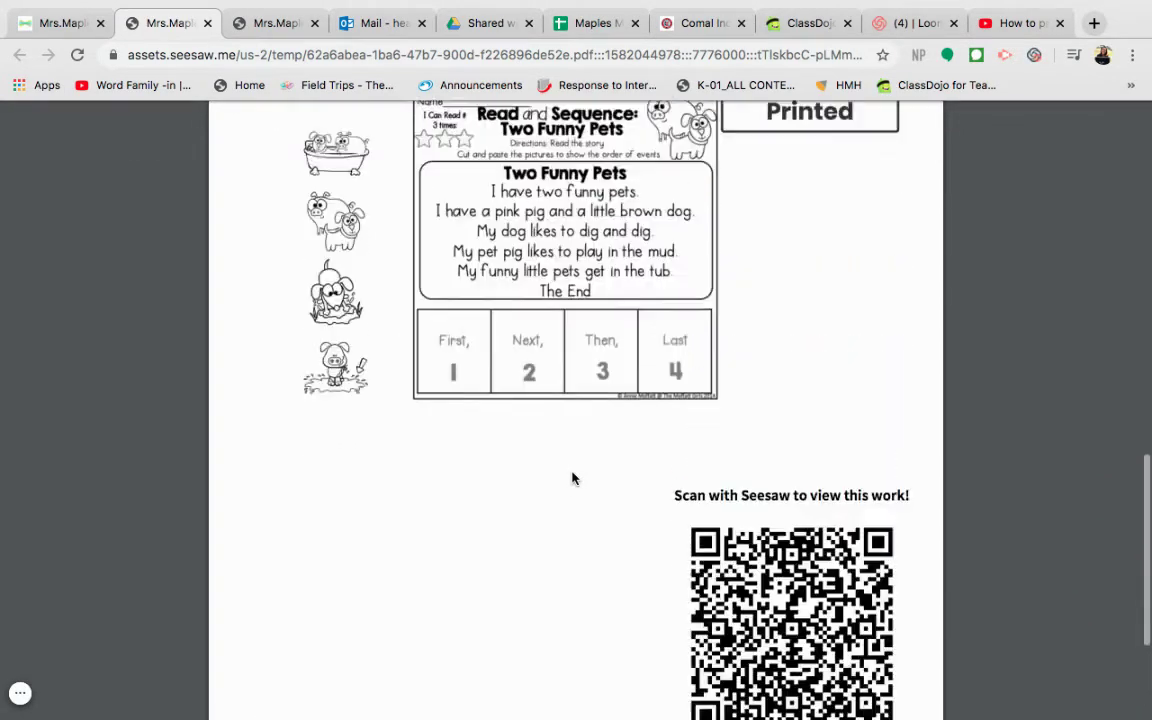
scroll(572, 478, down, 2)
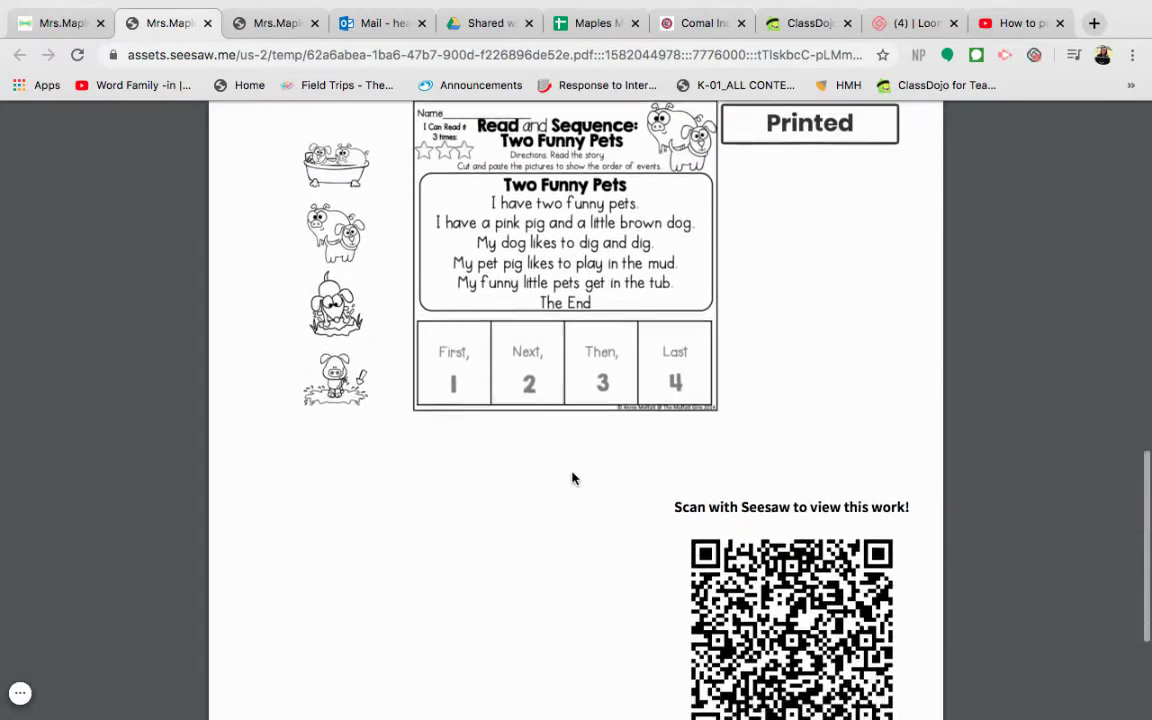
scroll(572, 478, up, 4)
scroll(572, 478, down, 2)
scroll(572, 478, down, 2)
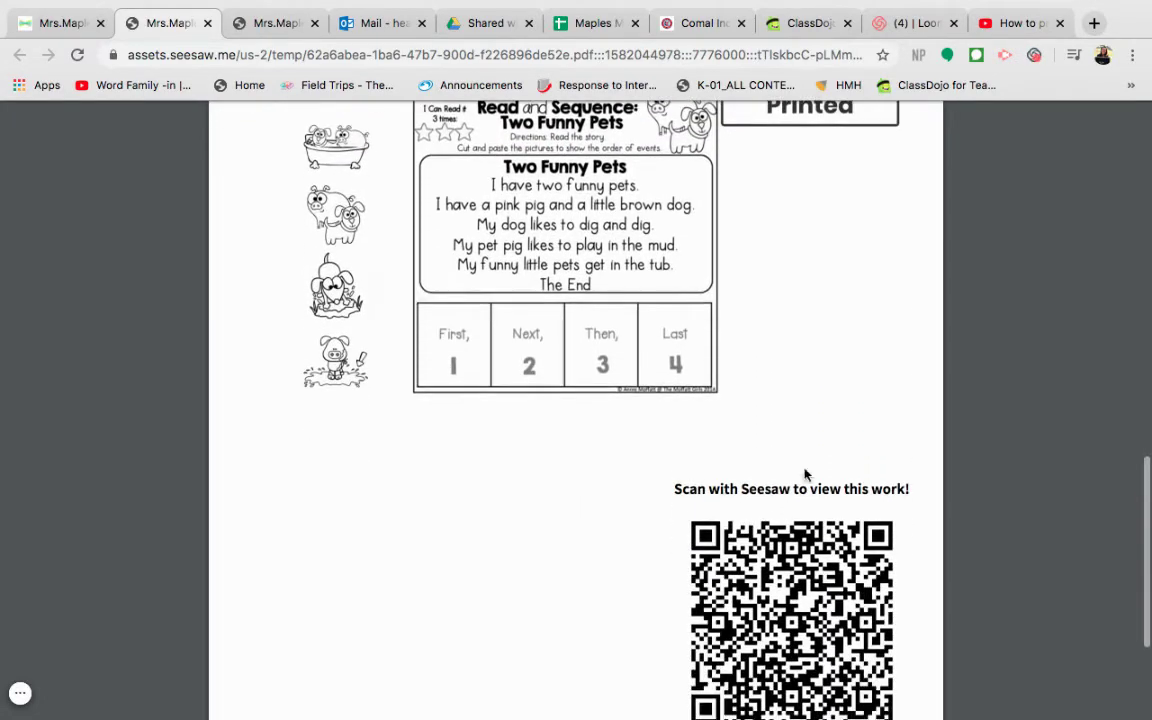
scroll(760, 470, up, 5)
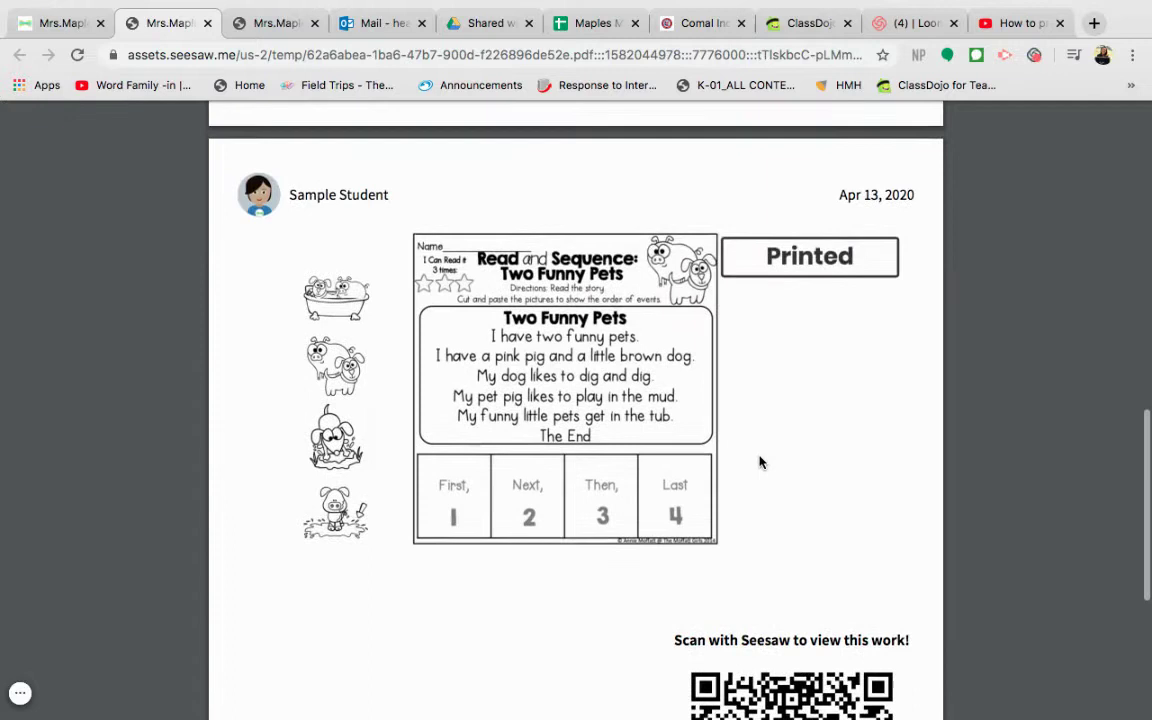
scroll(760, 462, up, 7)
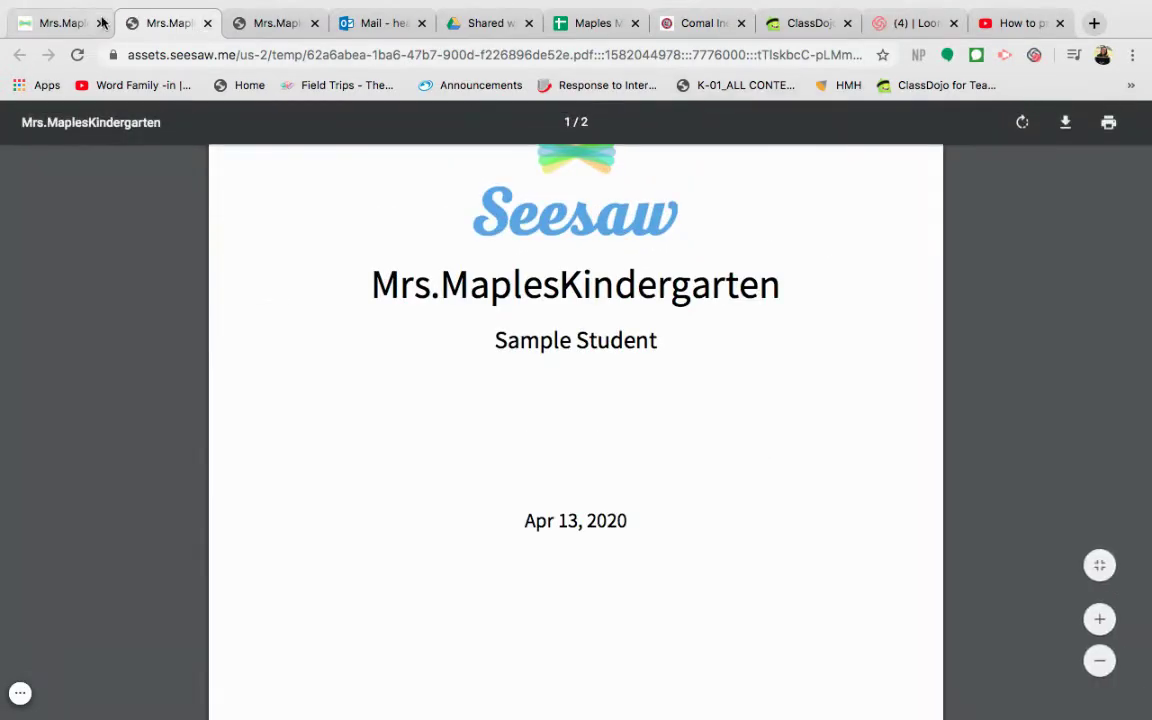
Delete Sample Student's 'Printed' journal post and switch to the class Activities page
click(75, 31)
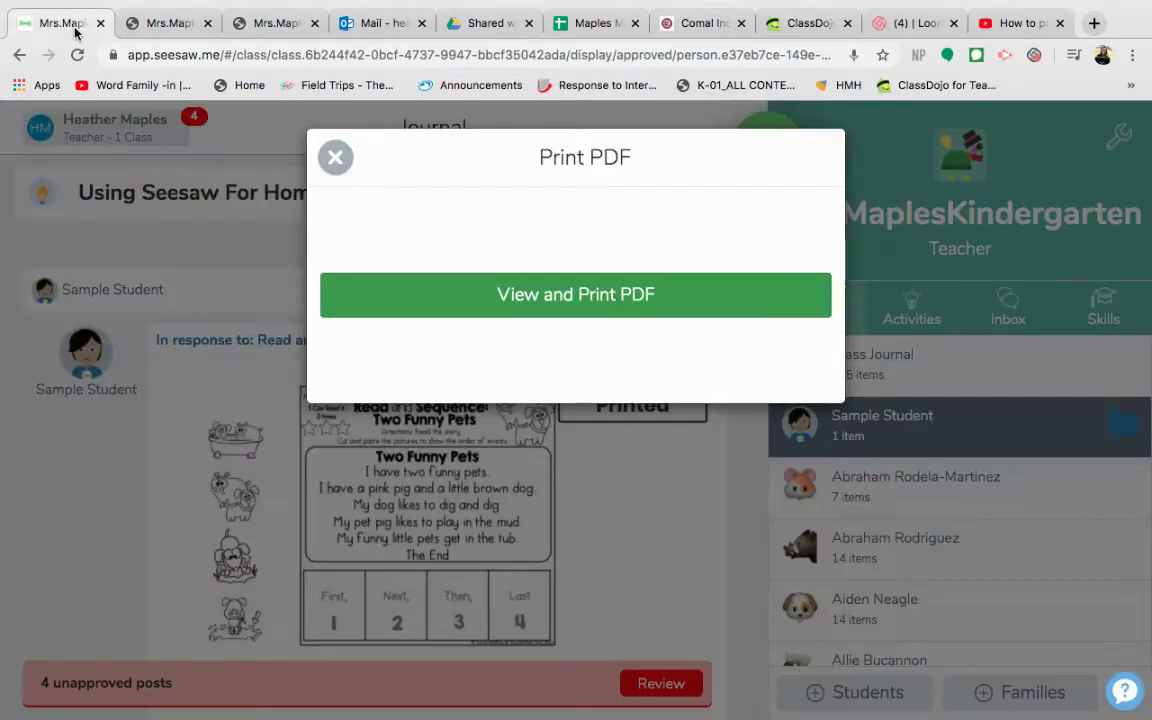
click(335, 157)
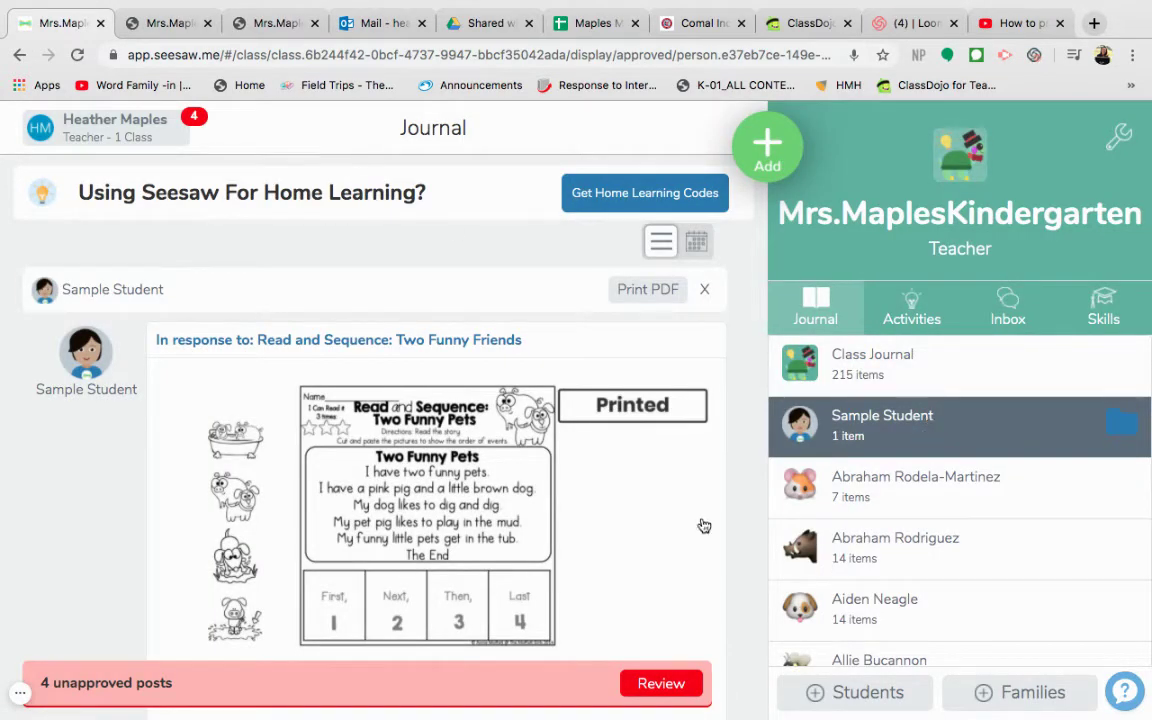
scroll(700, 428, down, 2)
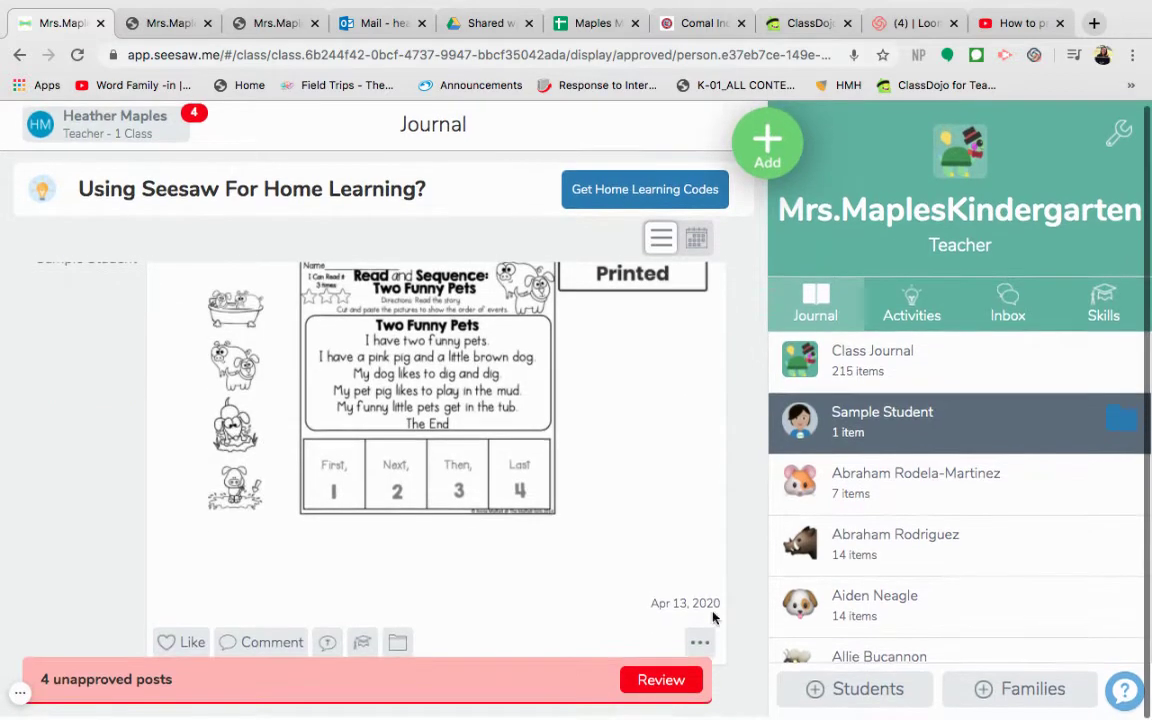
click(698, 645)
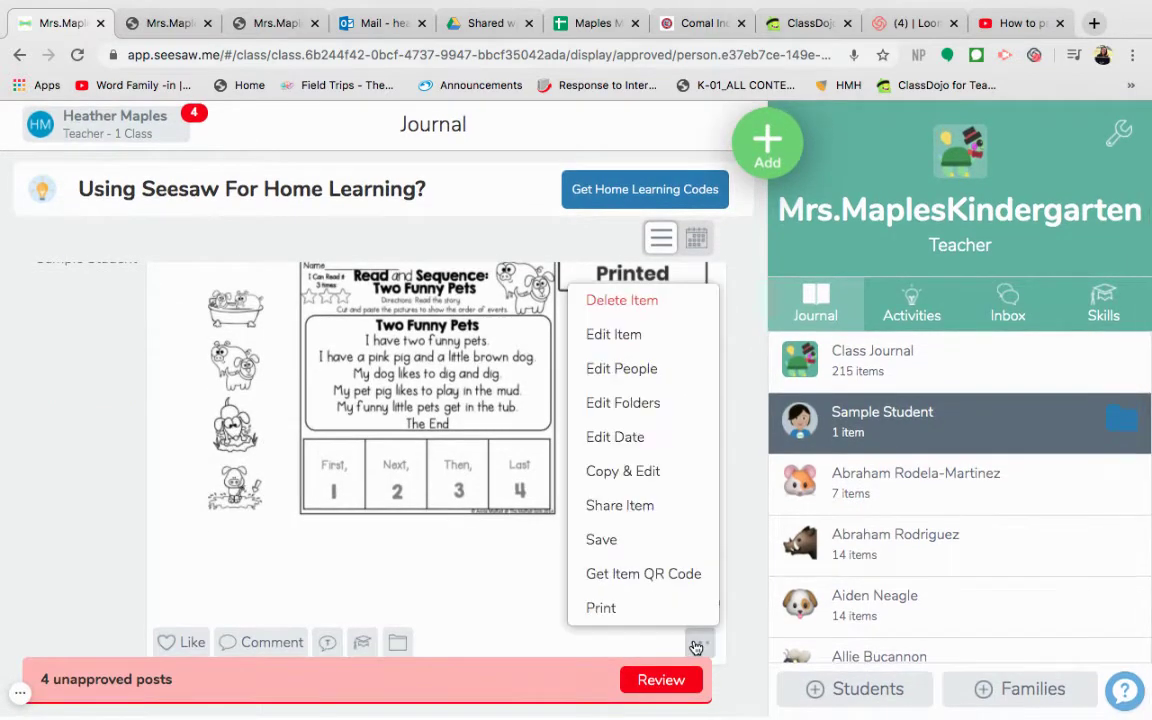
click(648, 302)
click(673, 398)
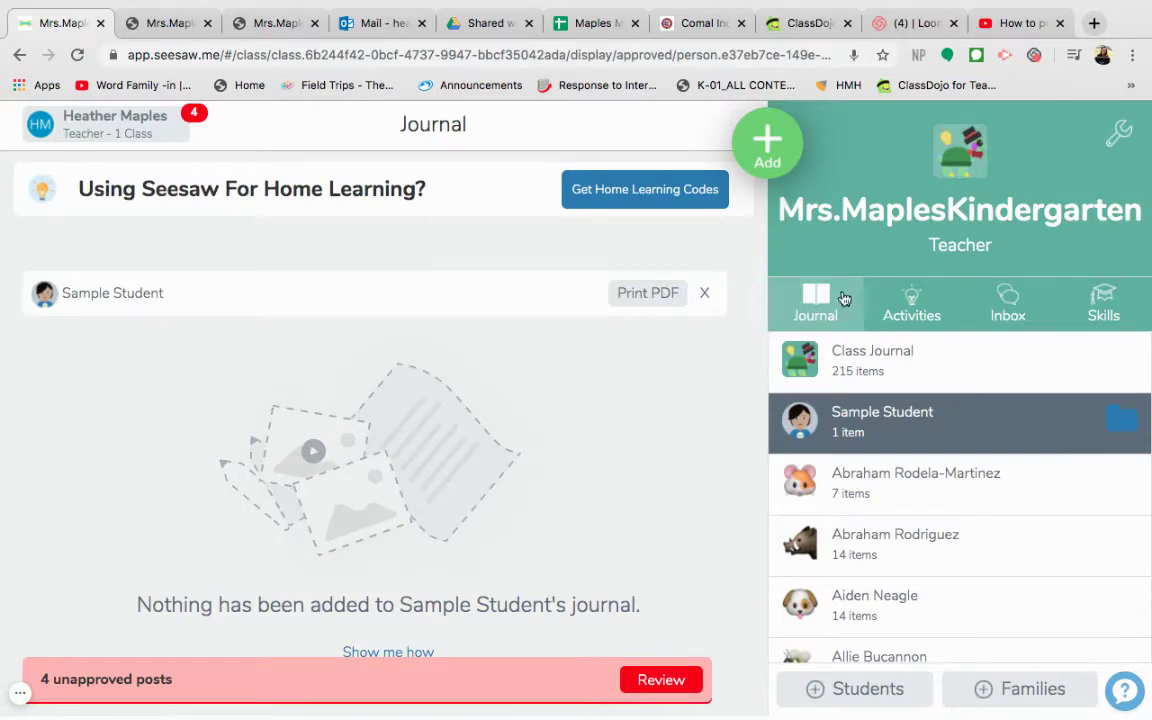
click(903, 313)
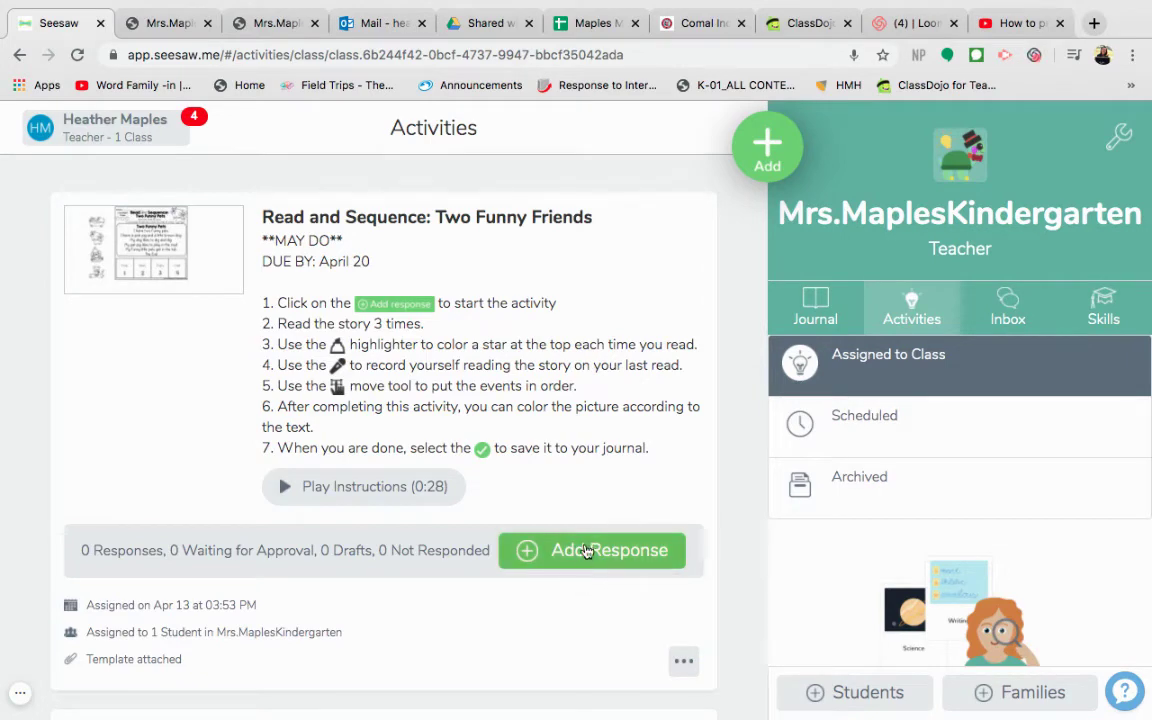
Begin a Read and Sequence response as Sample Student, loading the Two Funny Pets worksheet
click(587, 550)
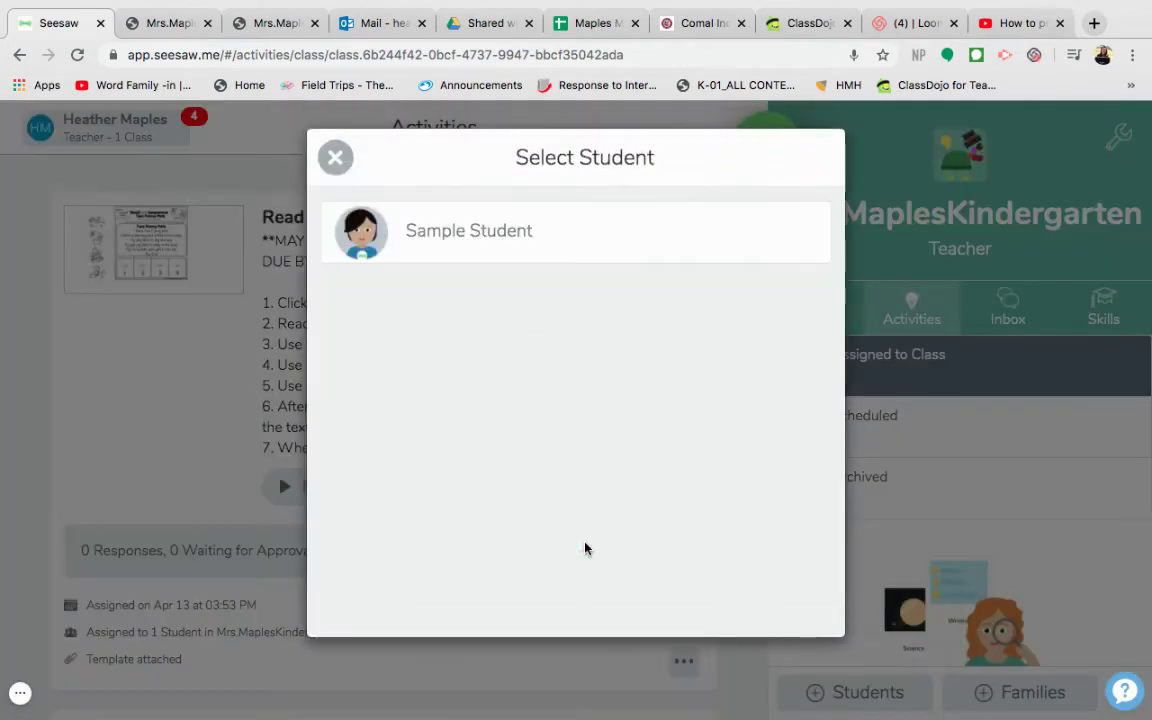
click(506, 237)
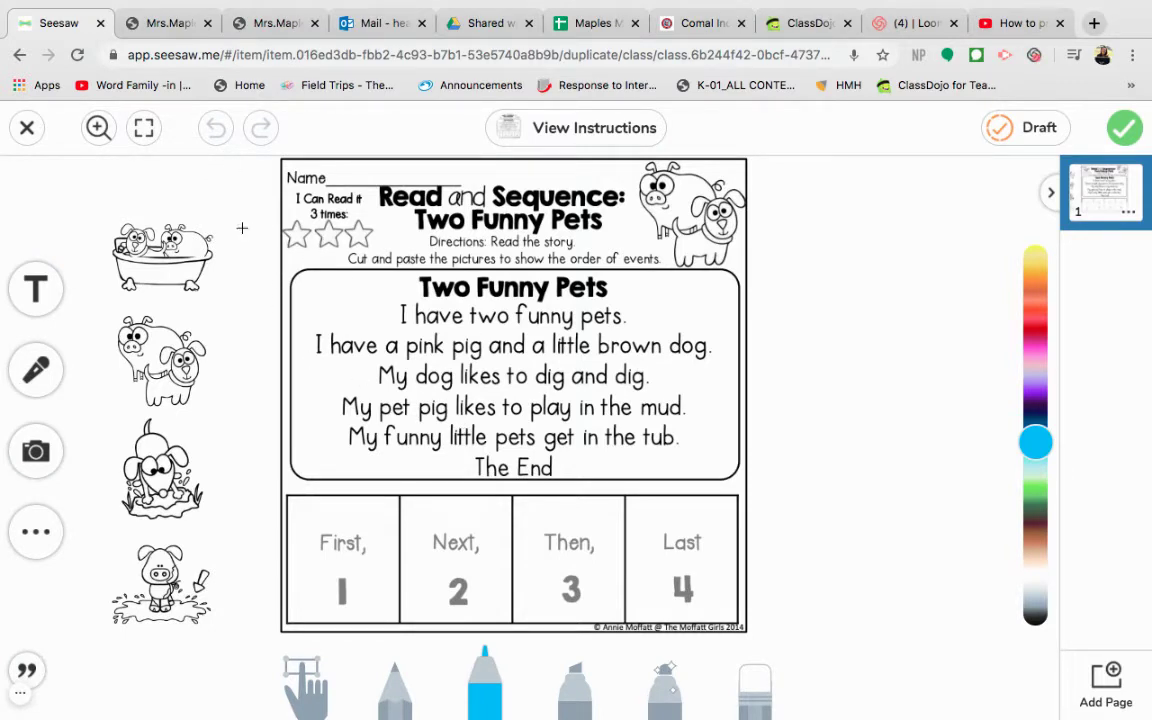
click(96, 130)
Screenshot the Two Funny Pets worksheet region with the First, Next, Then, Last boxes
drag(280, 157, 737, 628)
drag(88, 155, 758, 648)
mouse_move(130, 5)
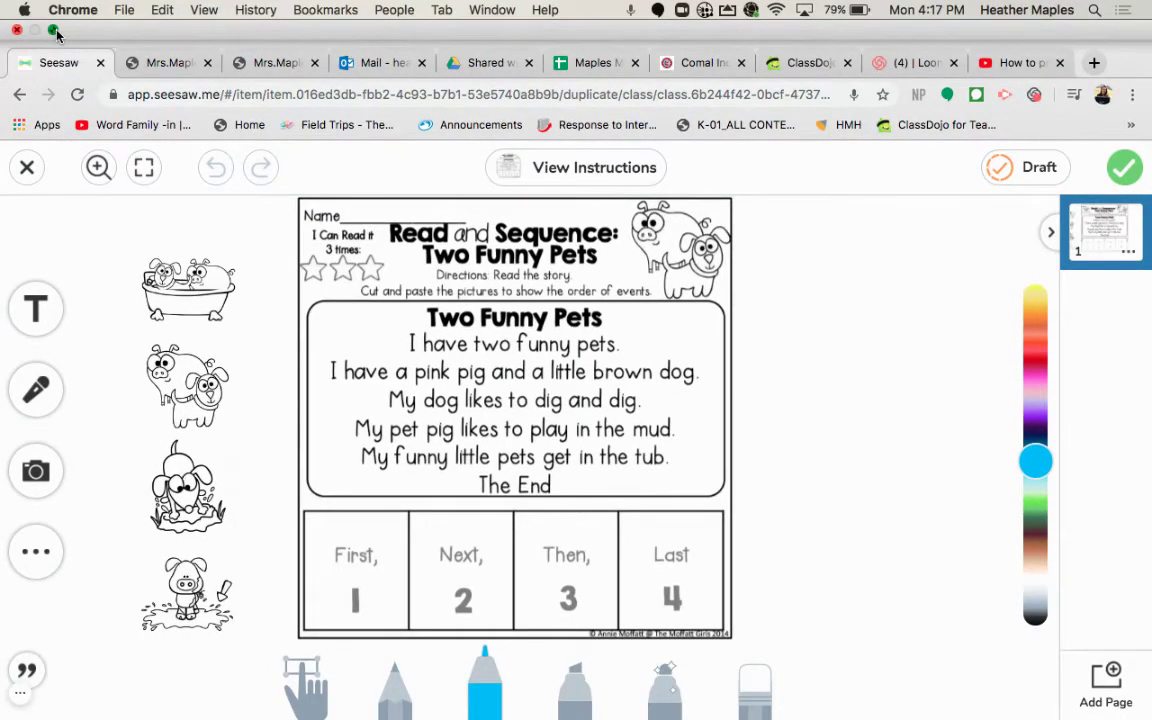
Exit Chrome full screen and open 'Screen Shot 2020-04-13 at 4.17.07 PM' in Preview
click(53, 33)
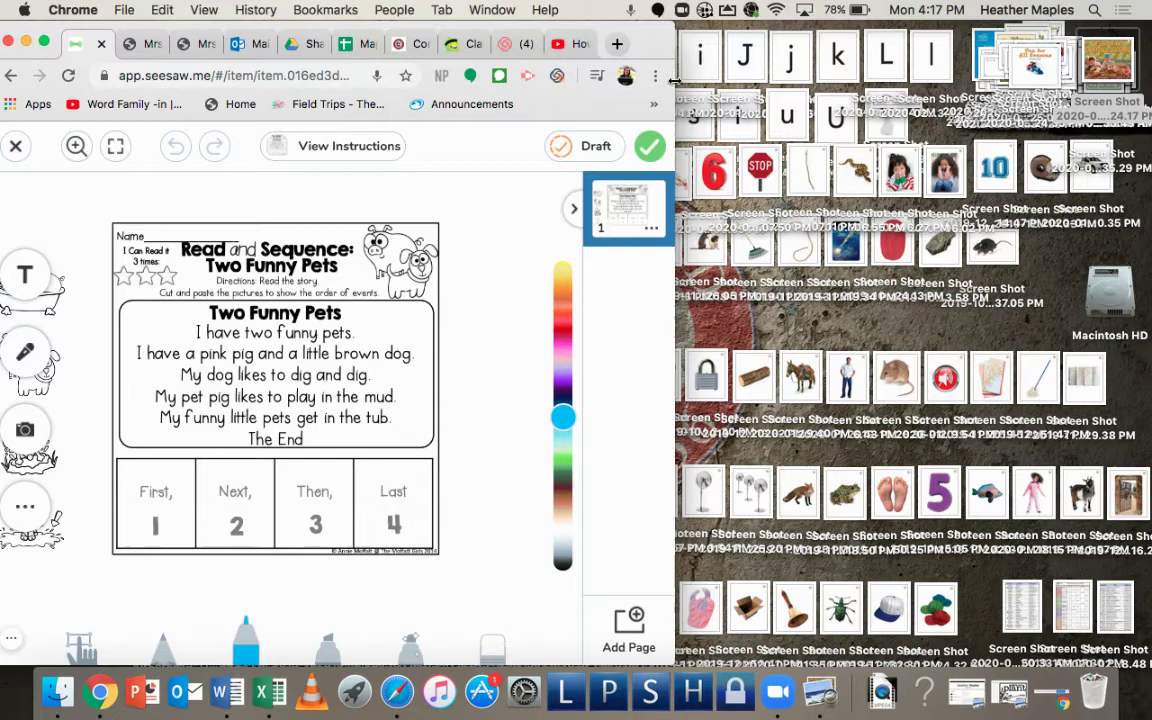
drag(675, 80, 912, 74)
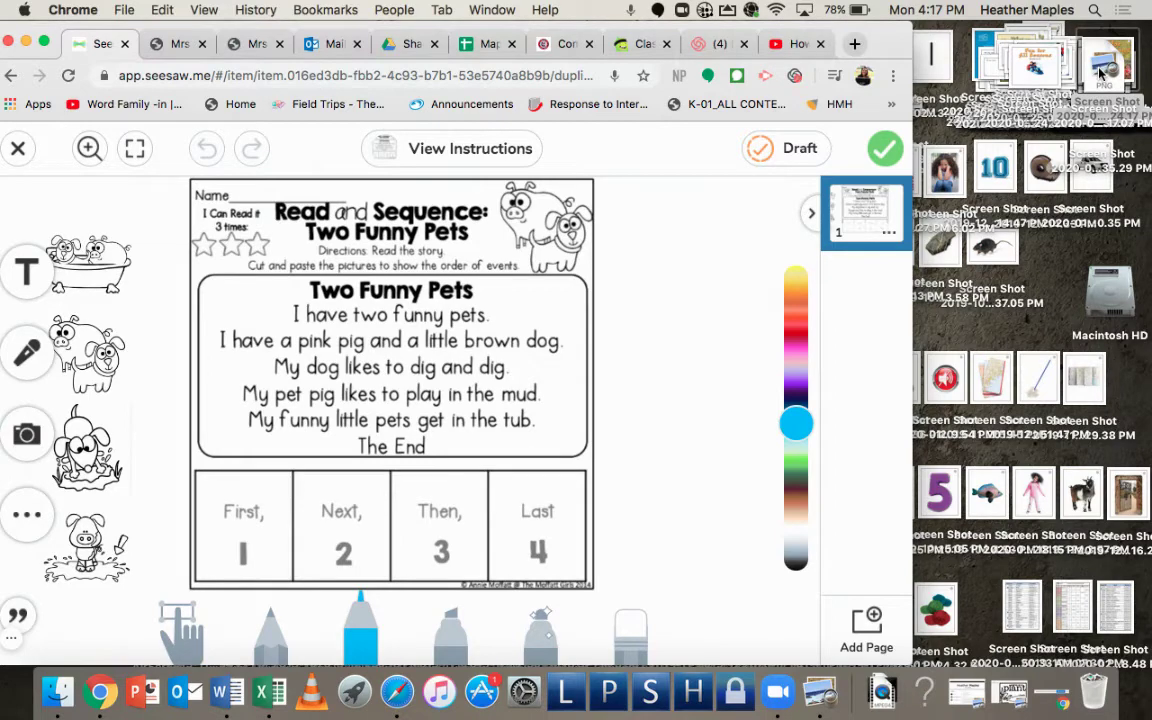
click(1100, 72)
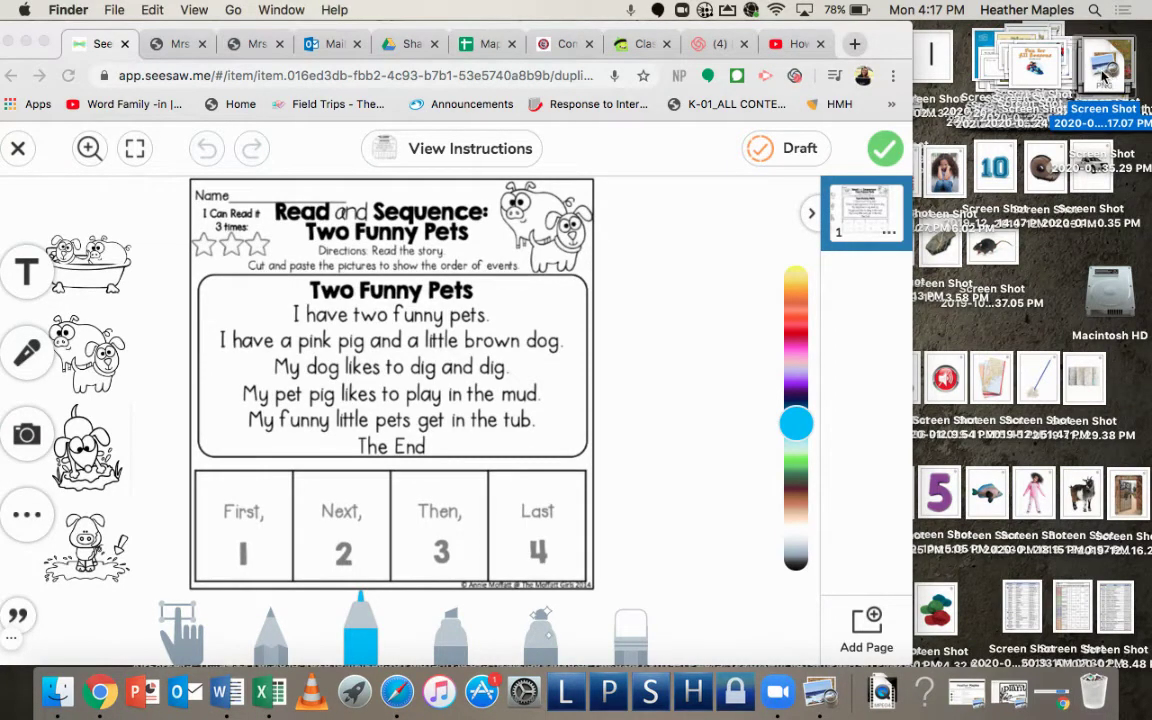
double_click(1103, 72)
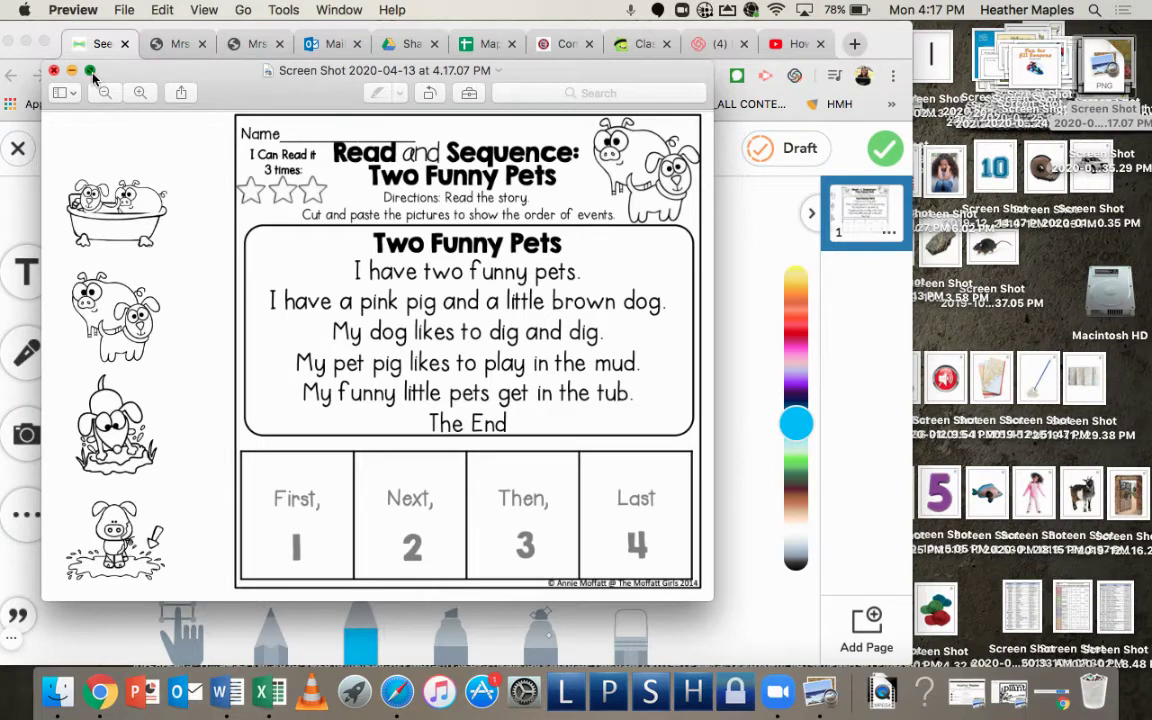
Review the worksheet screenshot in Preview, close it, and return Chrome to full screen
key(super+w)
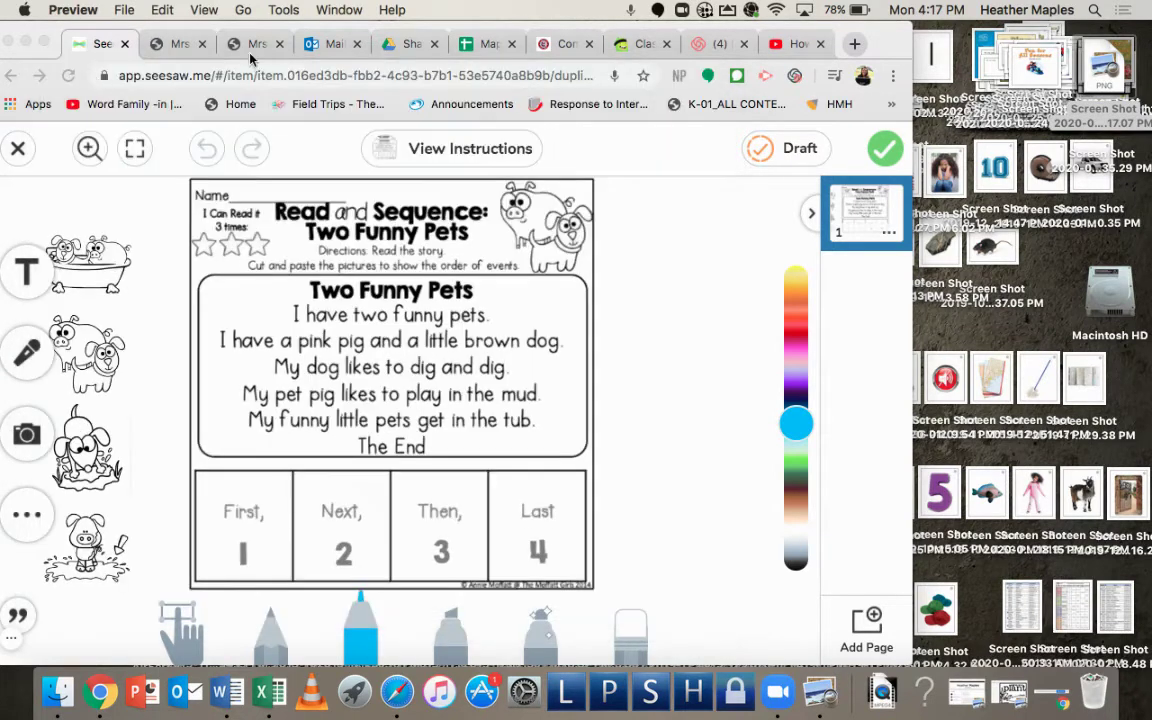
key(ctrl+super+f)
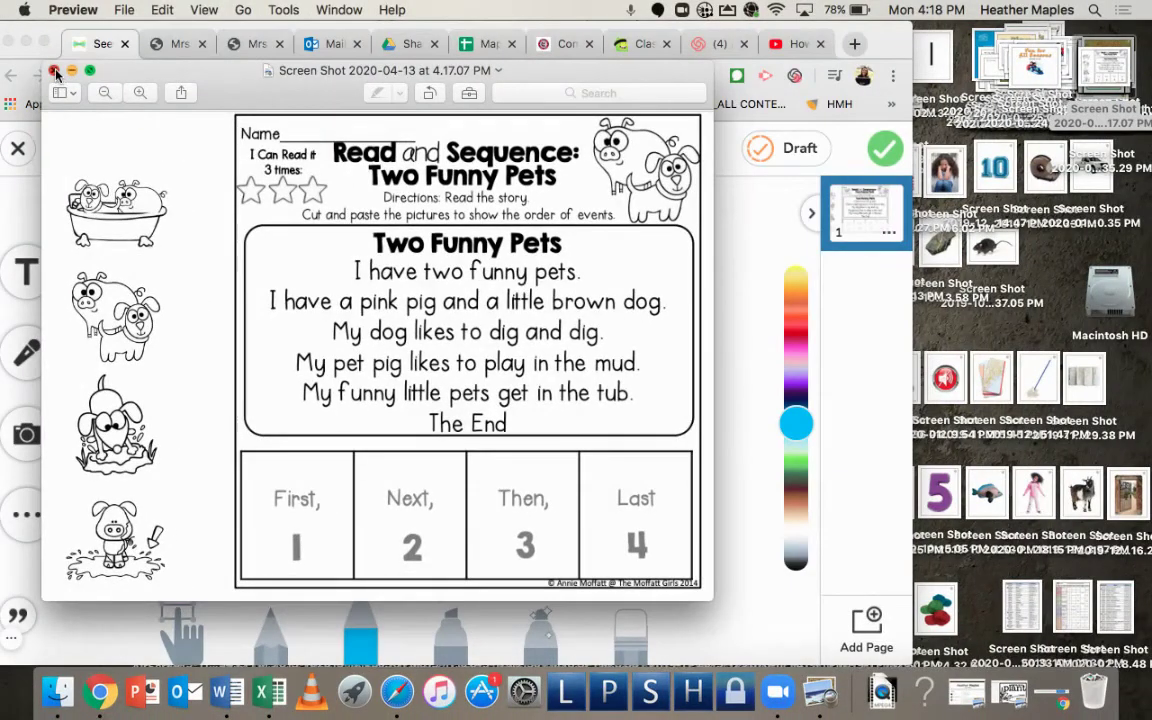
click(54, 71)
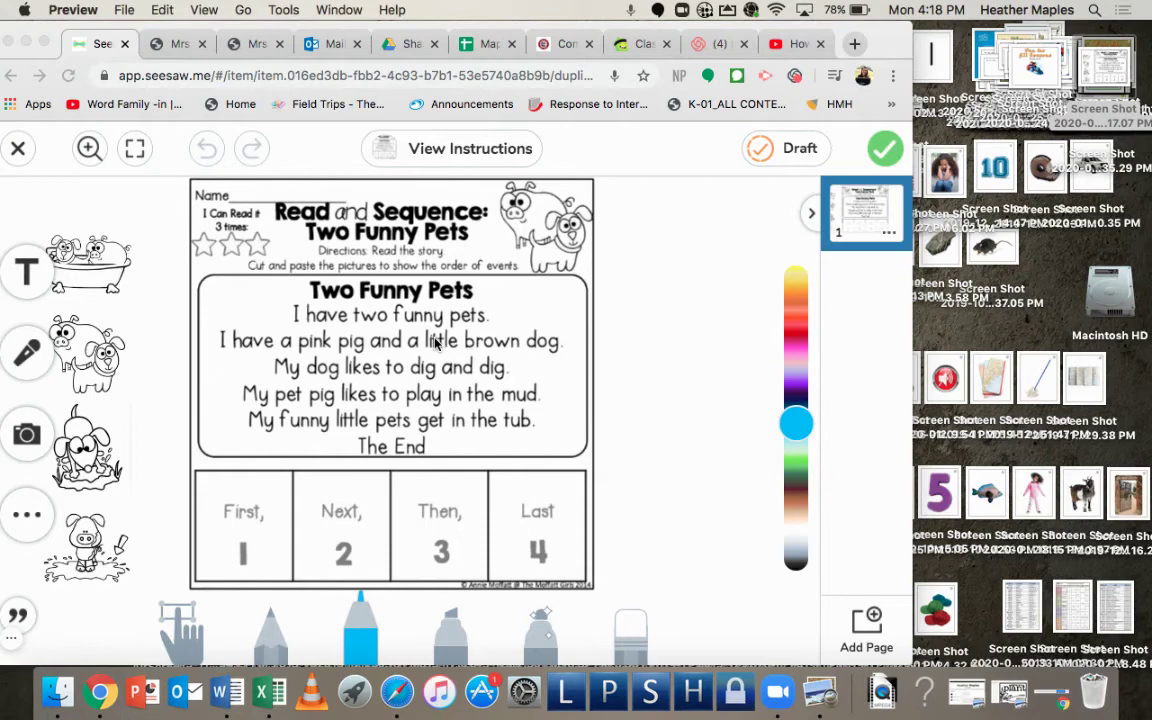
click(47, 43)
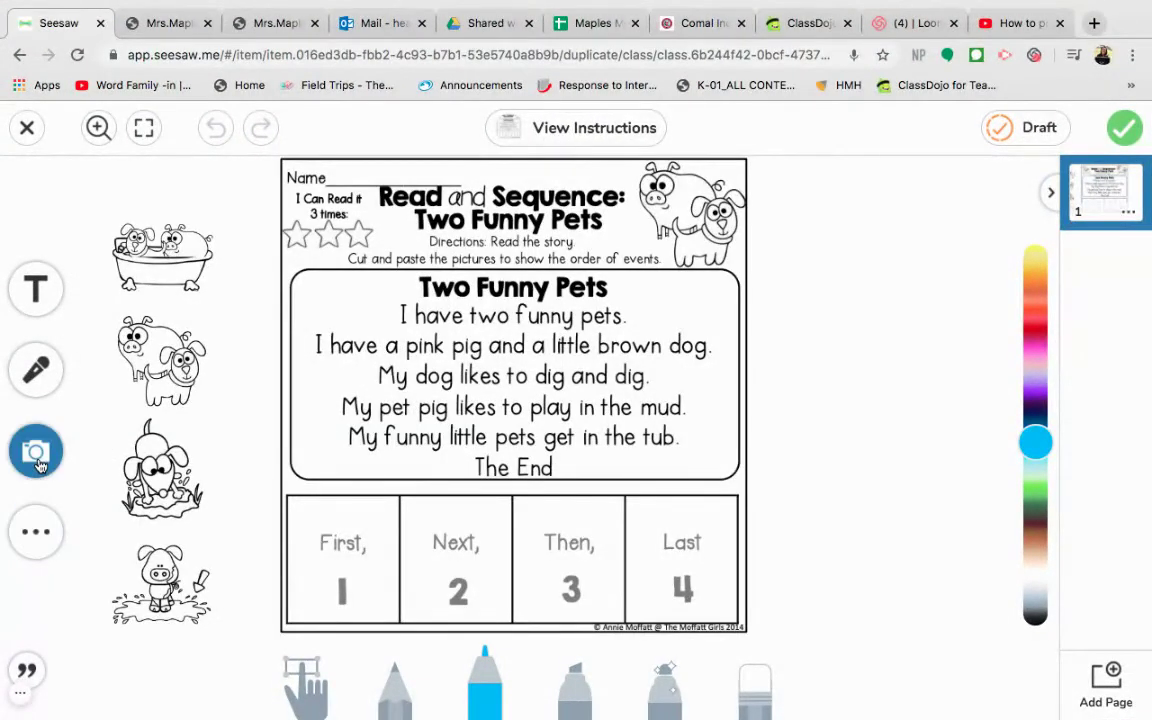
Take a webcam photo and drag its corners until it covers nearly the whole worksheet
click(40, 462)
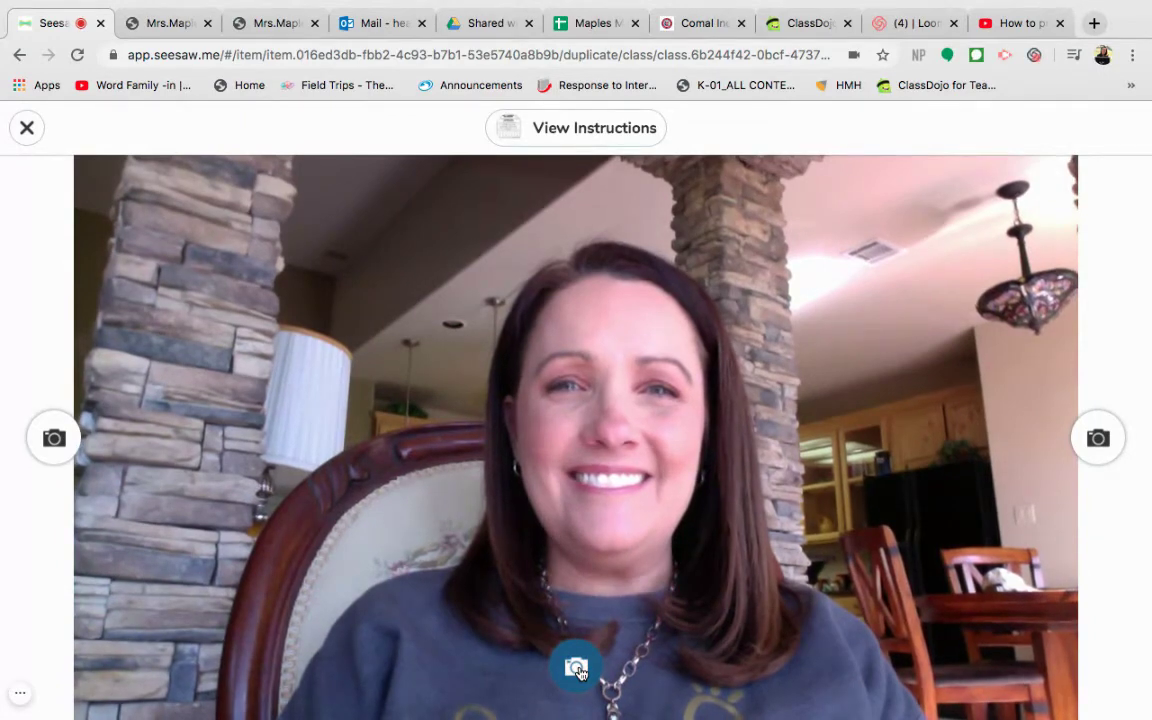
click(577, 668)
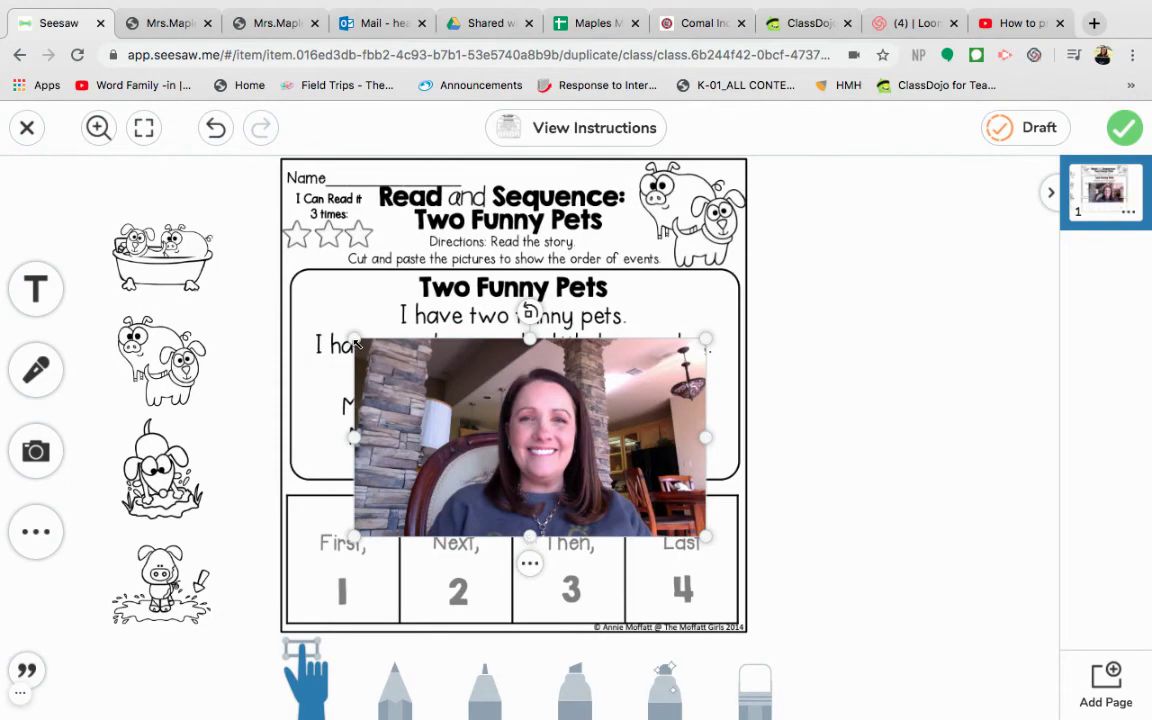
drag(357, 344, 49, 166)
drag(705, 538, 1025, 714)
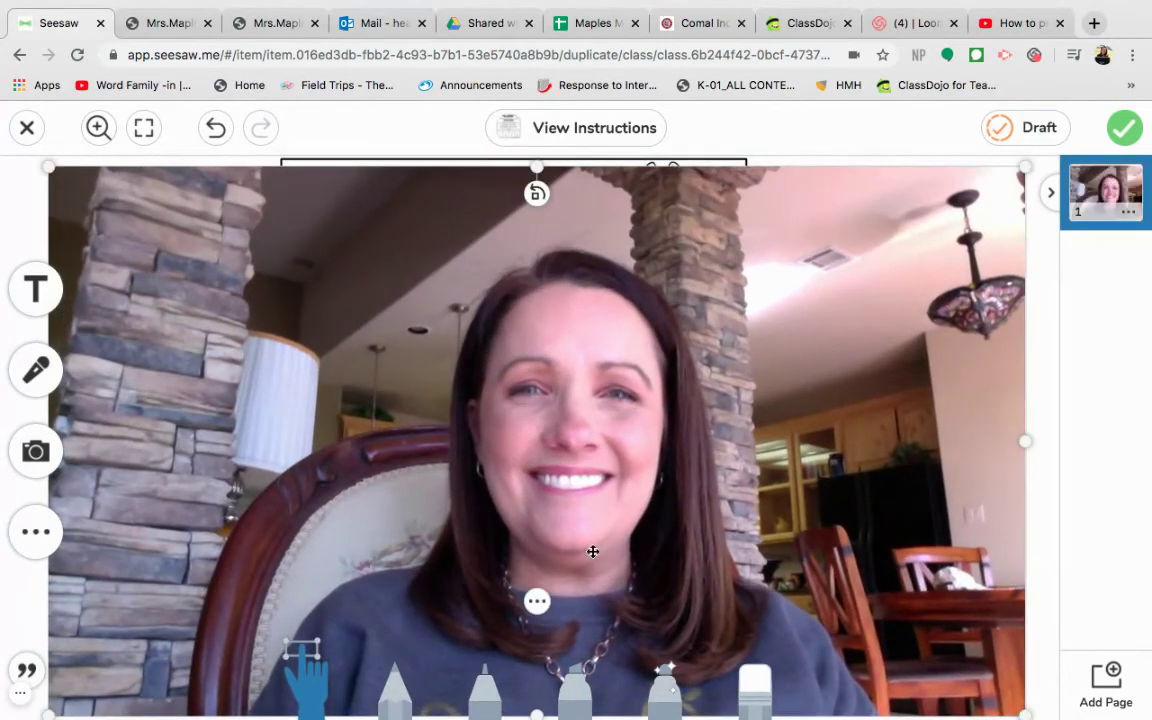
Upload the photo response and scroll the journal to the new Apr 13, 2020 post
click(1125, 128)
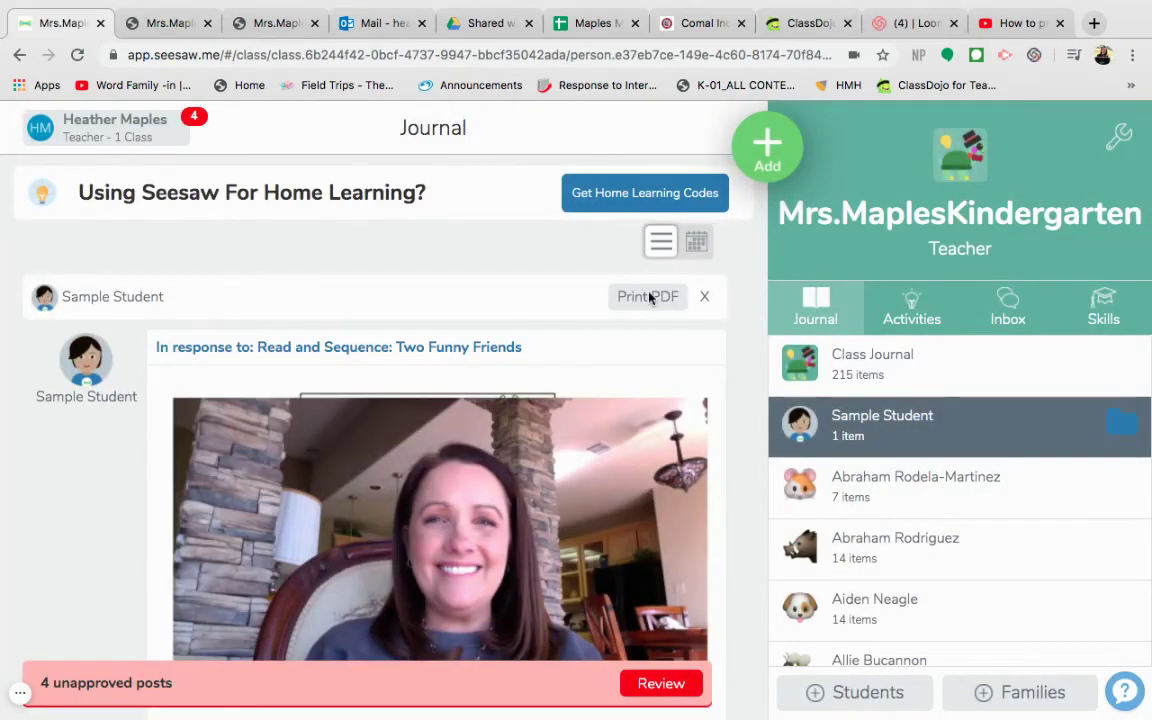
scroll(607, 381, down, 2)
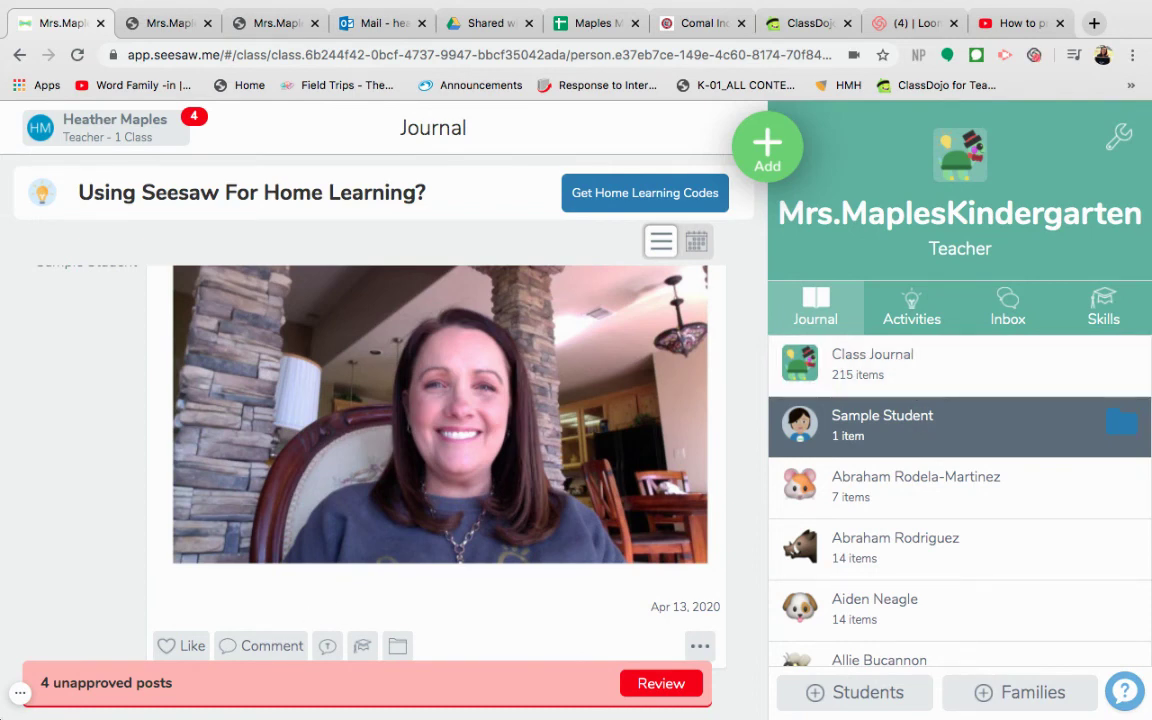
mouse_move(20, 700)
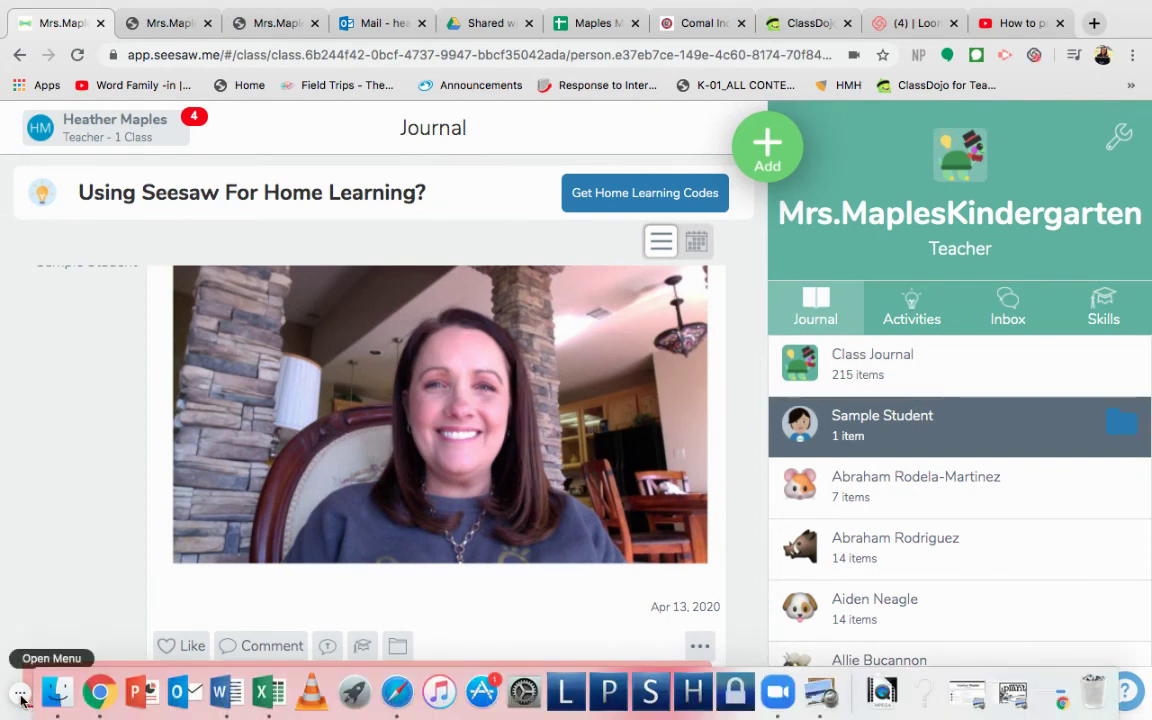